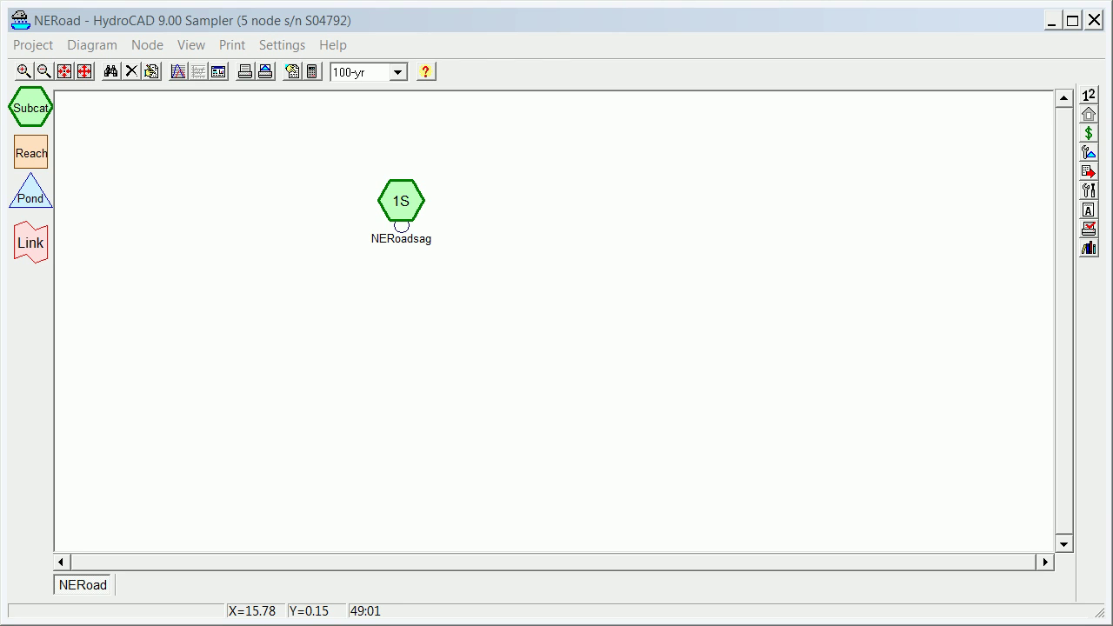
# Review the Calculation Settings pages: Rainfall, Time Span, Reports, Unit Hydro, Advanced and Resize
pyautogui.click(316, 74)
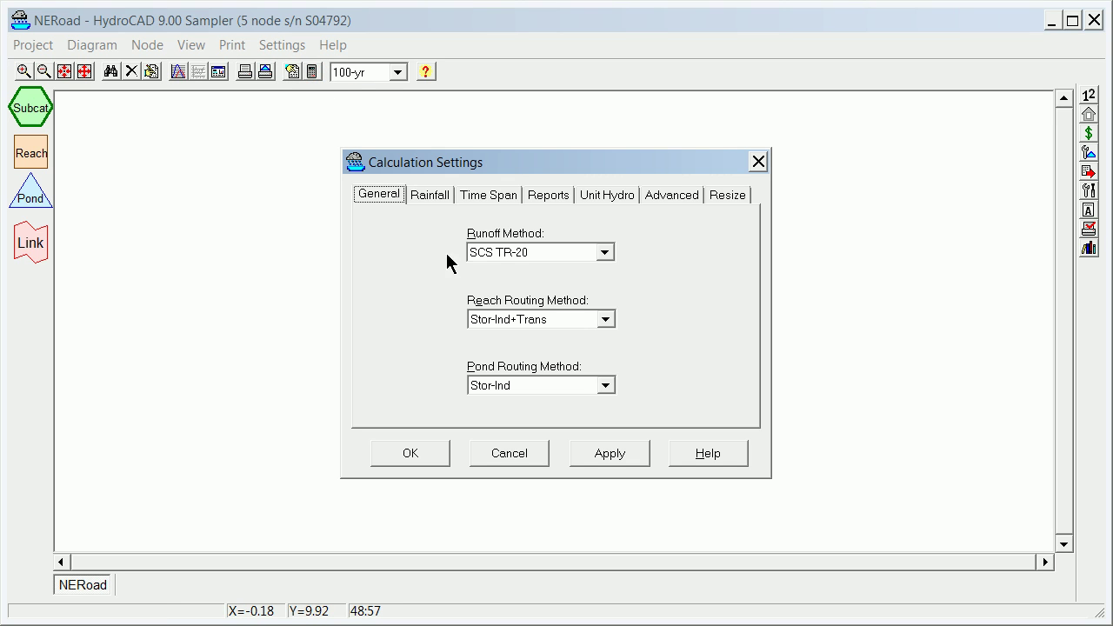
pyautogui.click(425, 195)
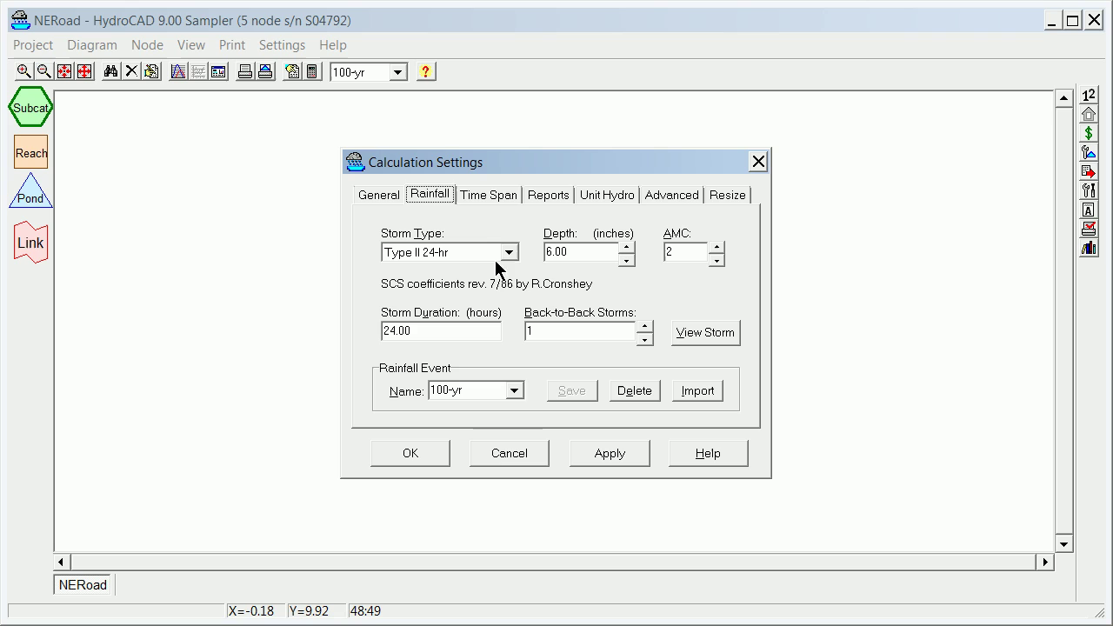
pyautogui.click(500, 196)
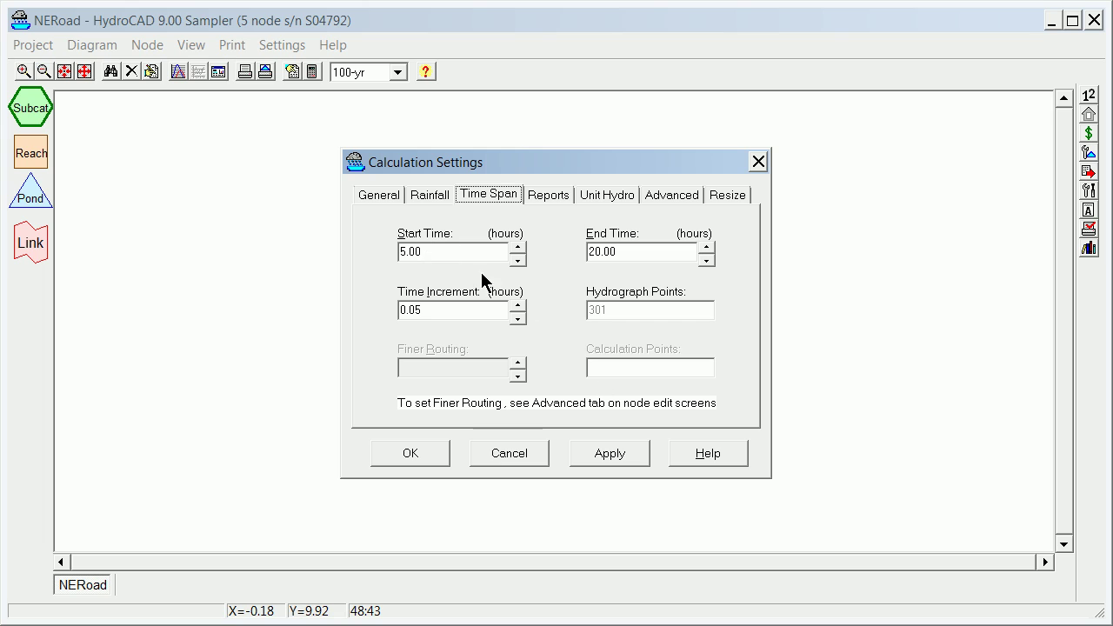
pyautogui.click(548, 196)
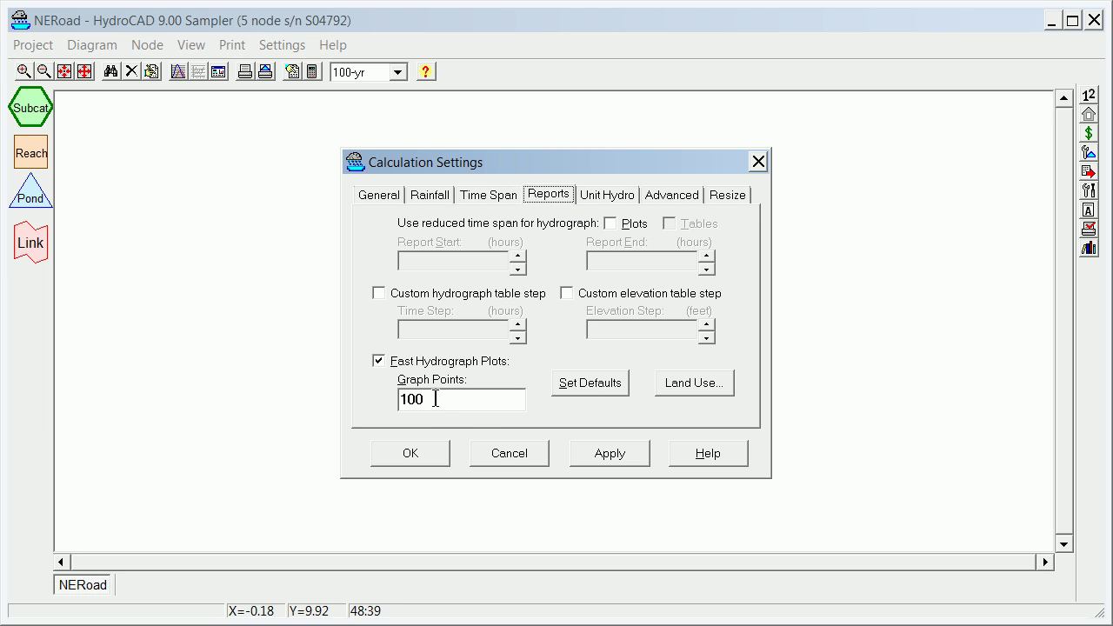
pyautogui.click(611, 195)
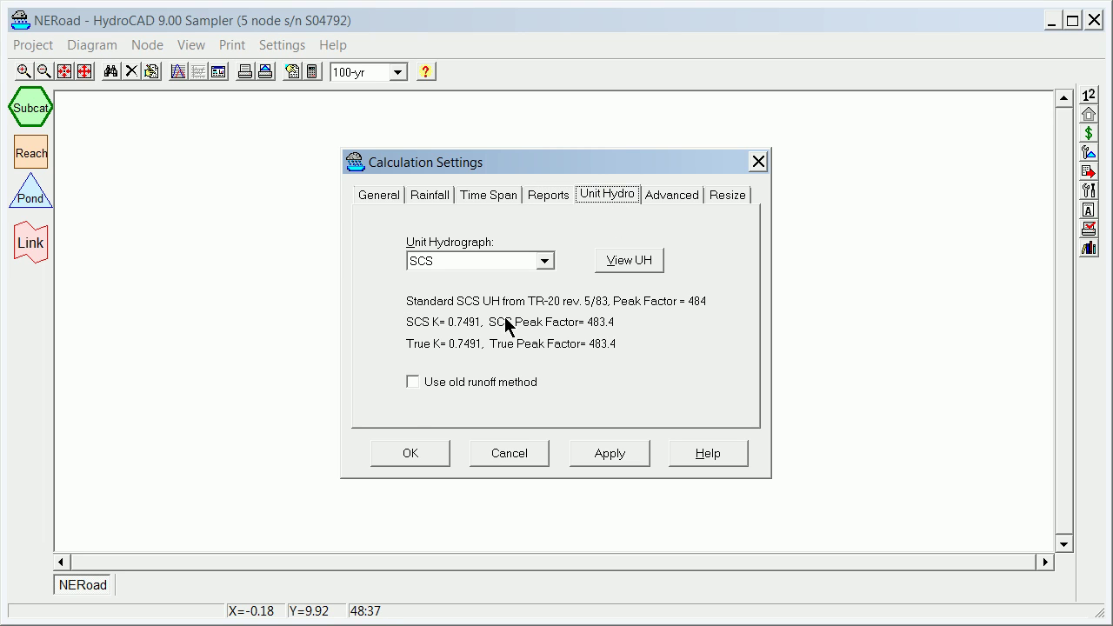
pyautogui.click(670, 196)
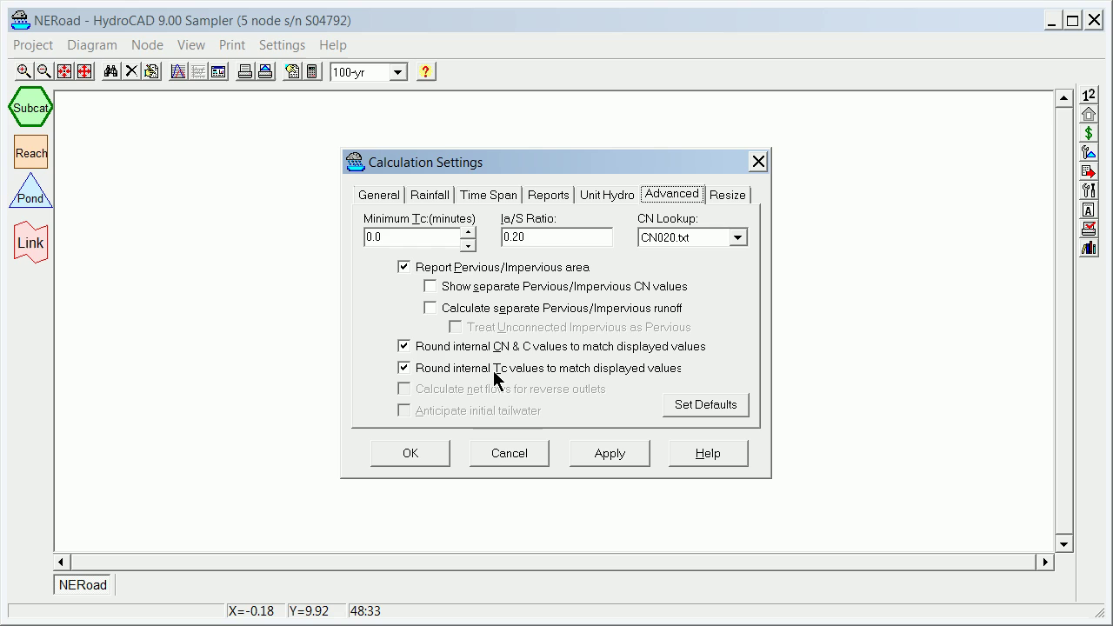
pyautogui.click(727, 193)
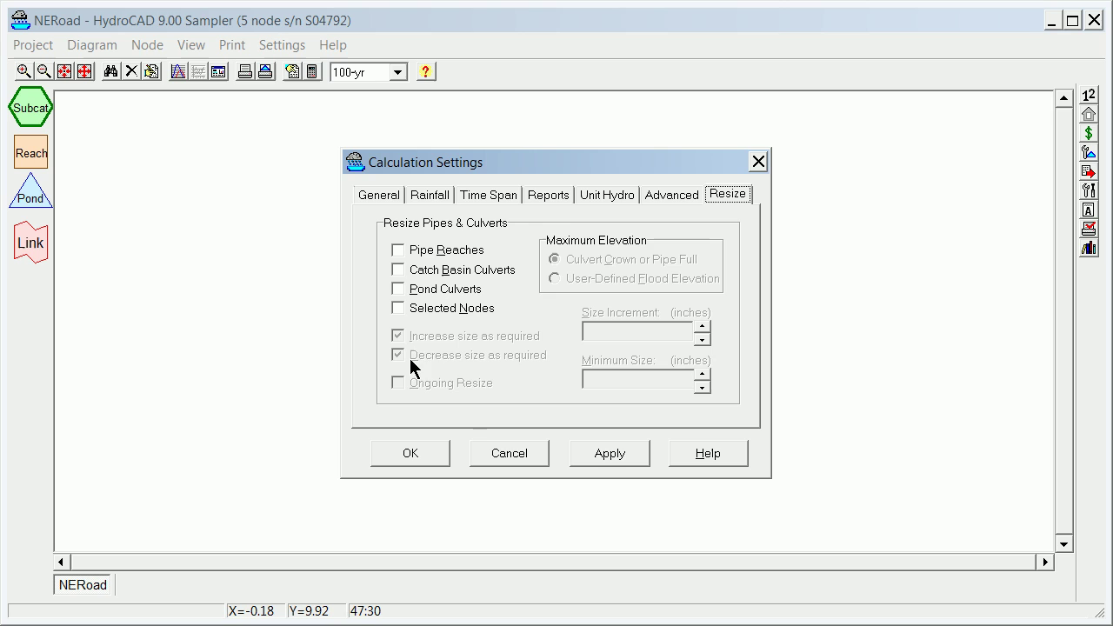
pyautogui.click(416, 454)
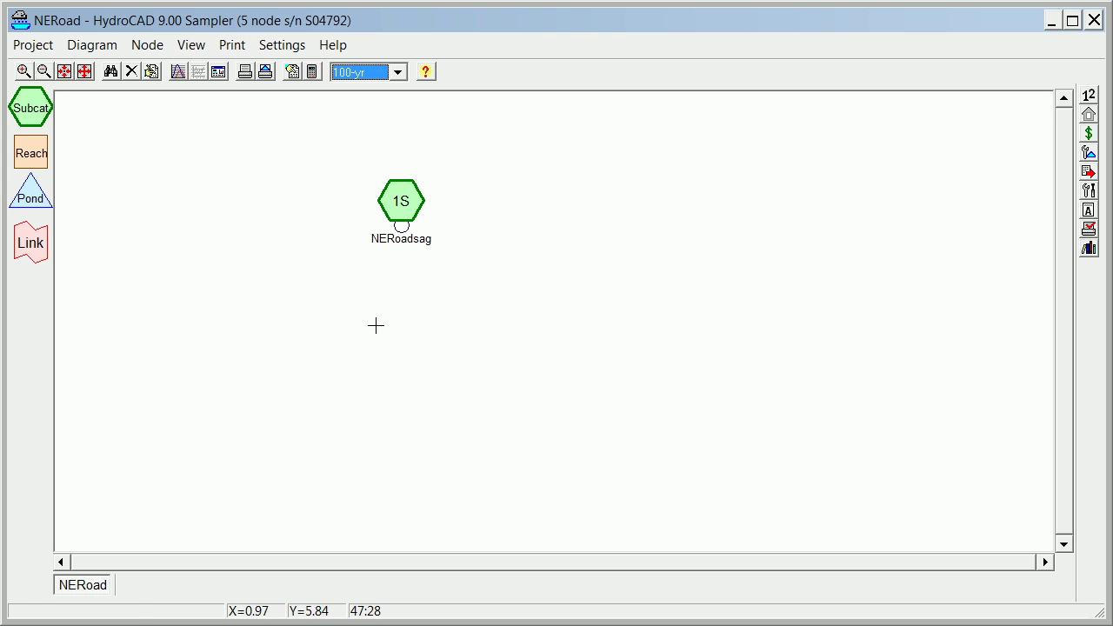
pyautogui.rightClick(400, 201)
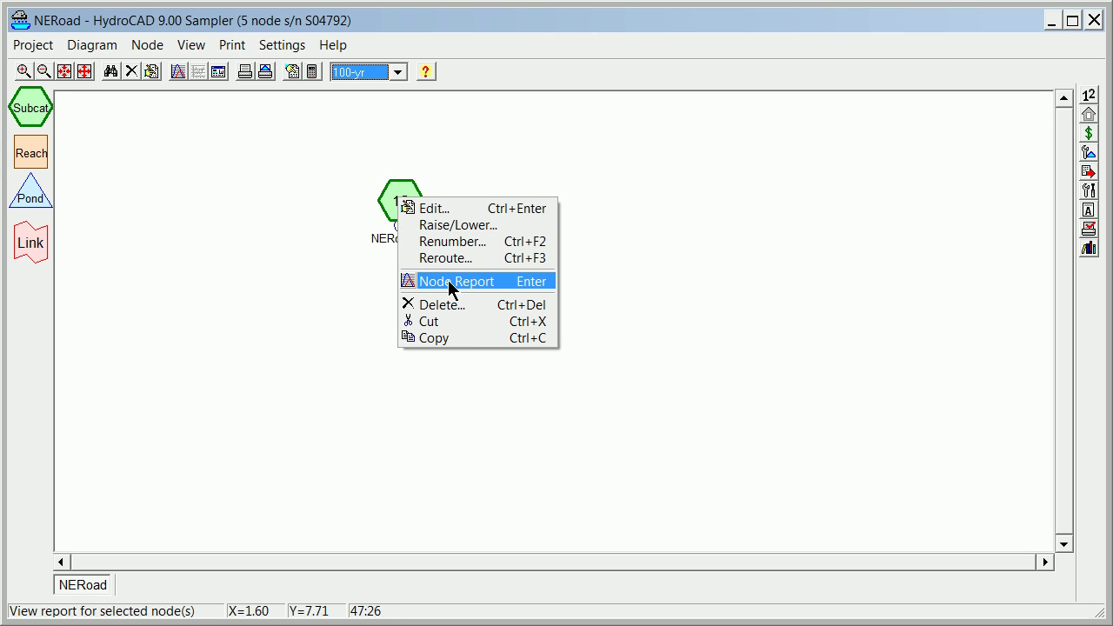
pyautogui.click(471, 212)
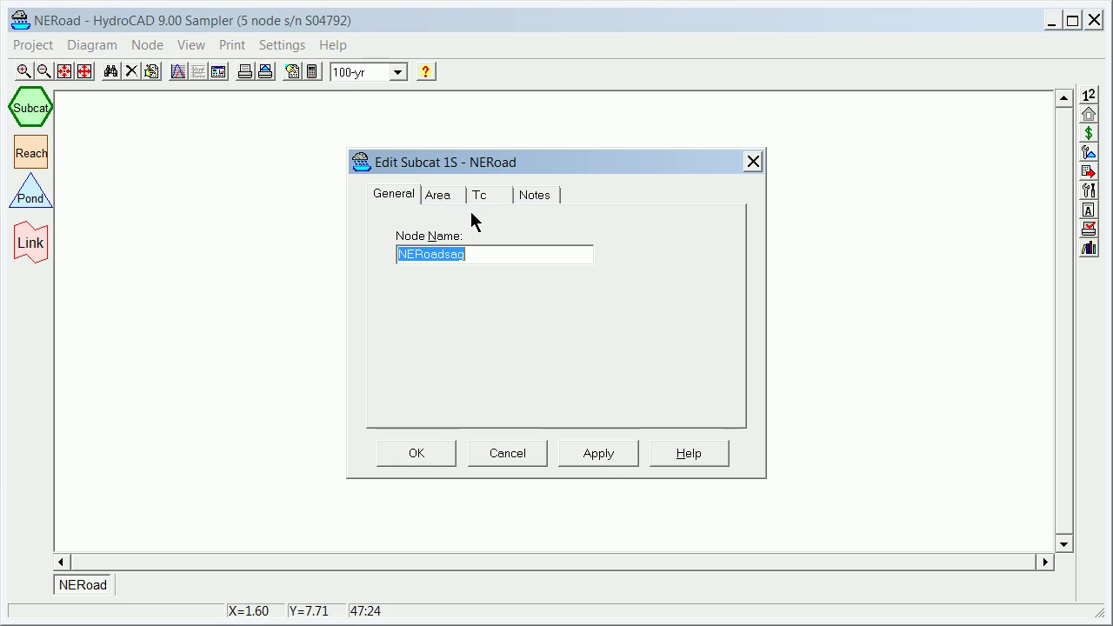
pyautogui.click(439, 196)
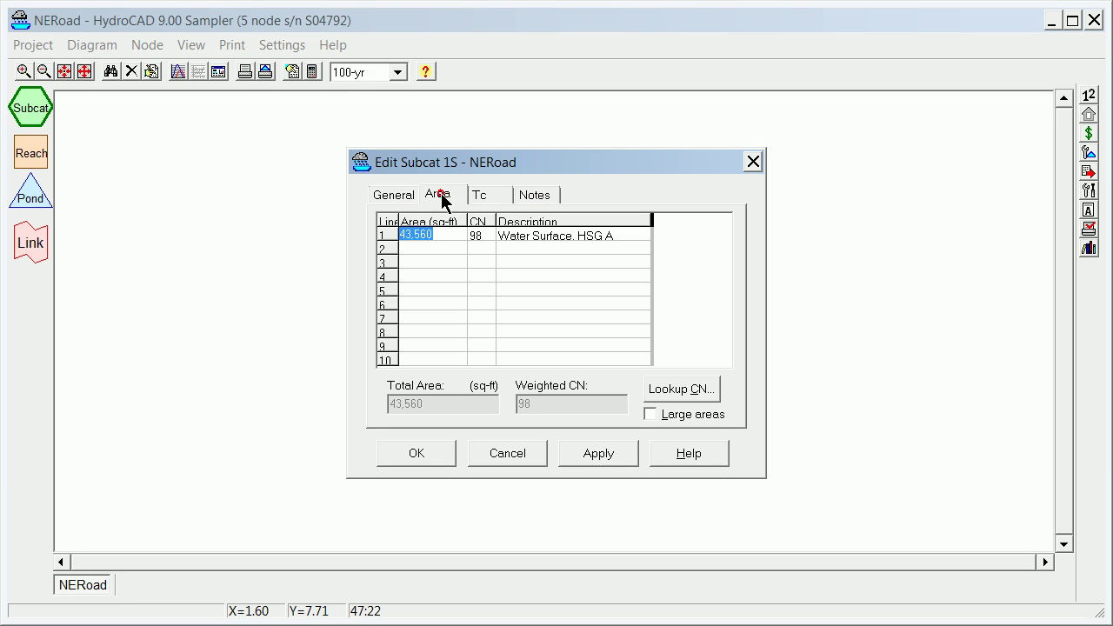
pyautogui.click(481, 231)
pyautogui.click(490, 198)
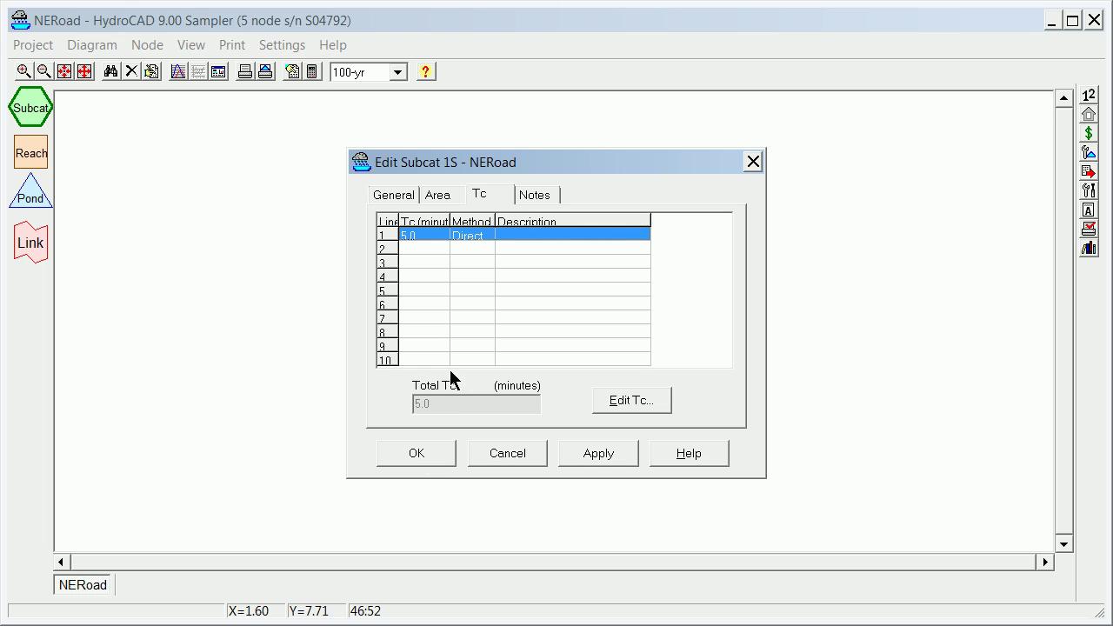
pyautogui.click(430, 453)
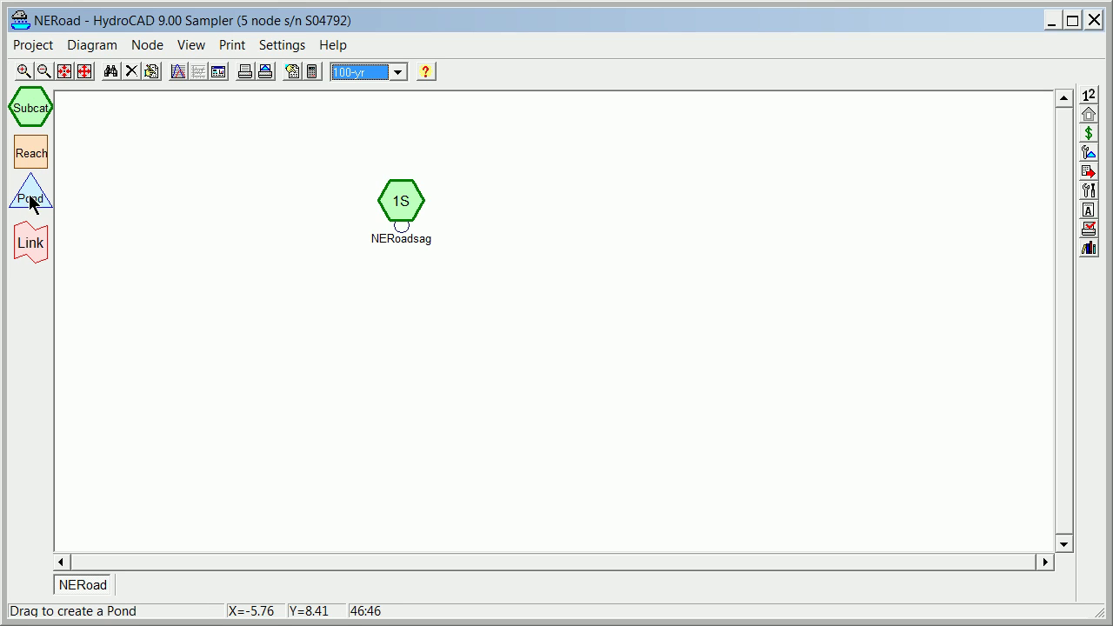
# Place pond 2P beside NERoadsag, name it Sump_at_Sag and set it as a Detention Pond
pyautogui.moveTo(31, 198); pyautogui.dragTo(513, 202)
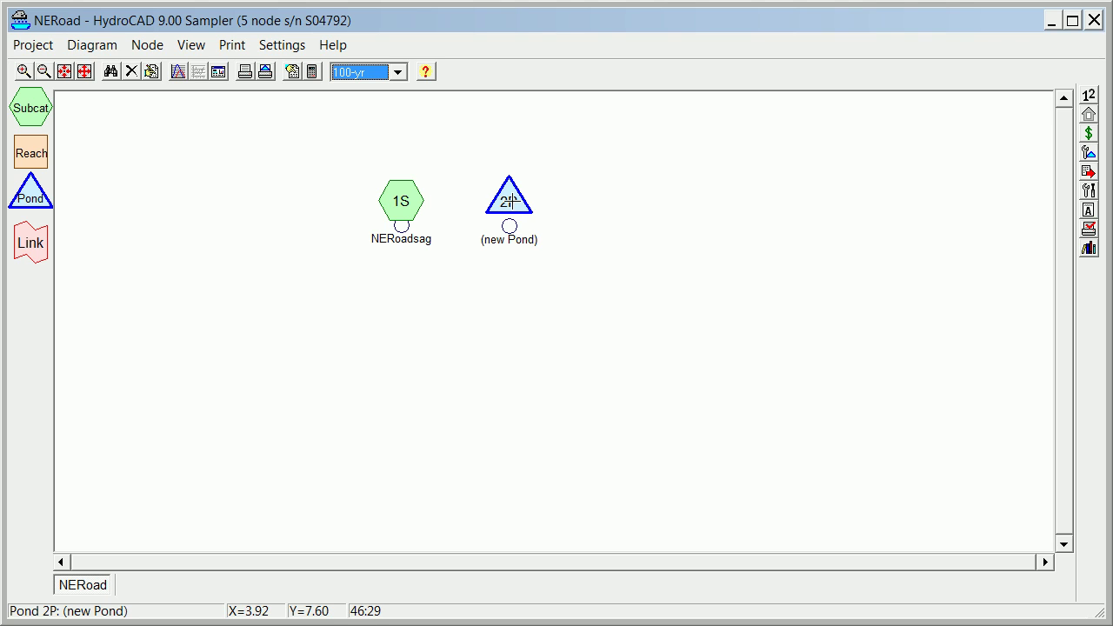
pyautogui.rightClick(506, 203)
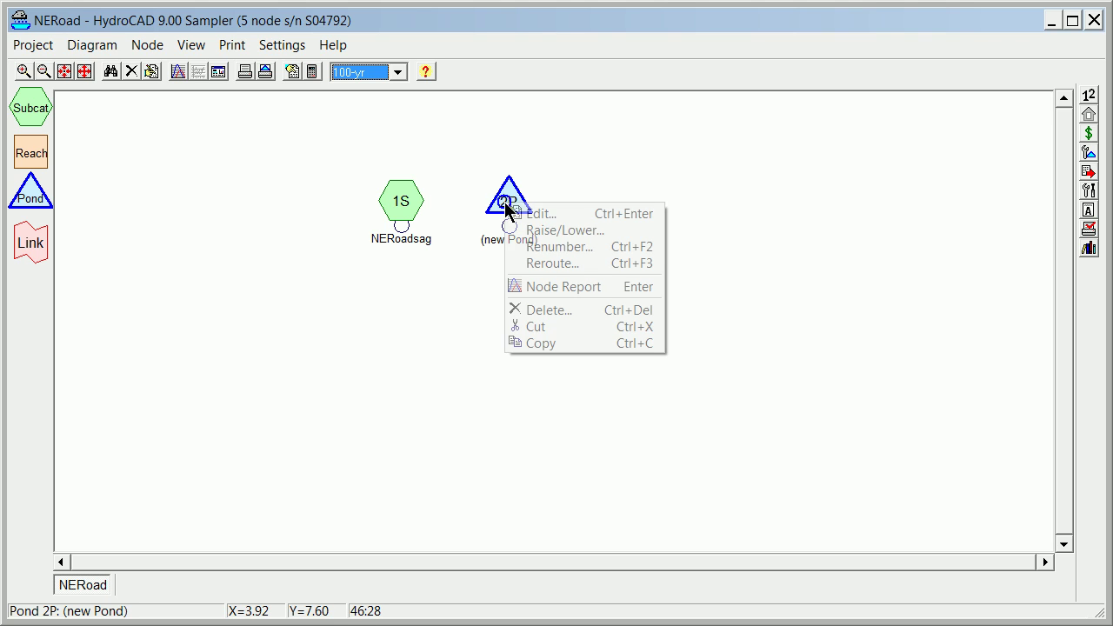
pyautogui.click(575, 214)
pyautogui.moveTo(490, 253); pyautogui.dragTo(305, 199)
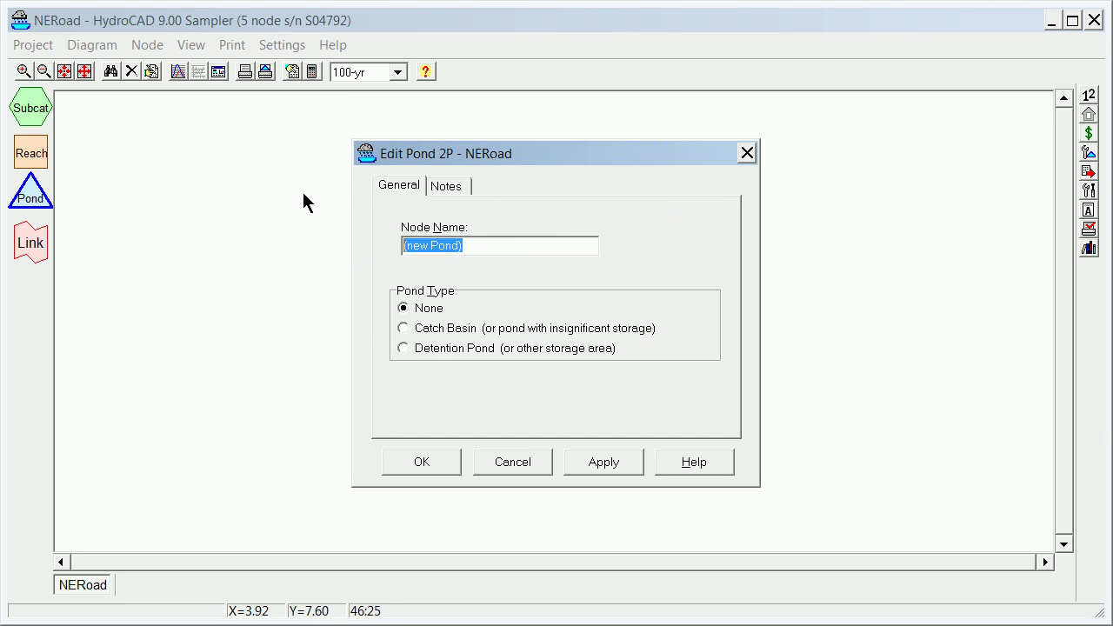
pyautogui.write('Sump')
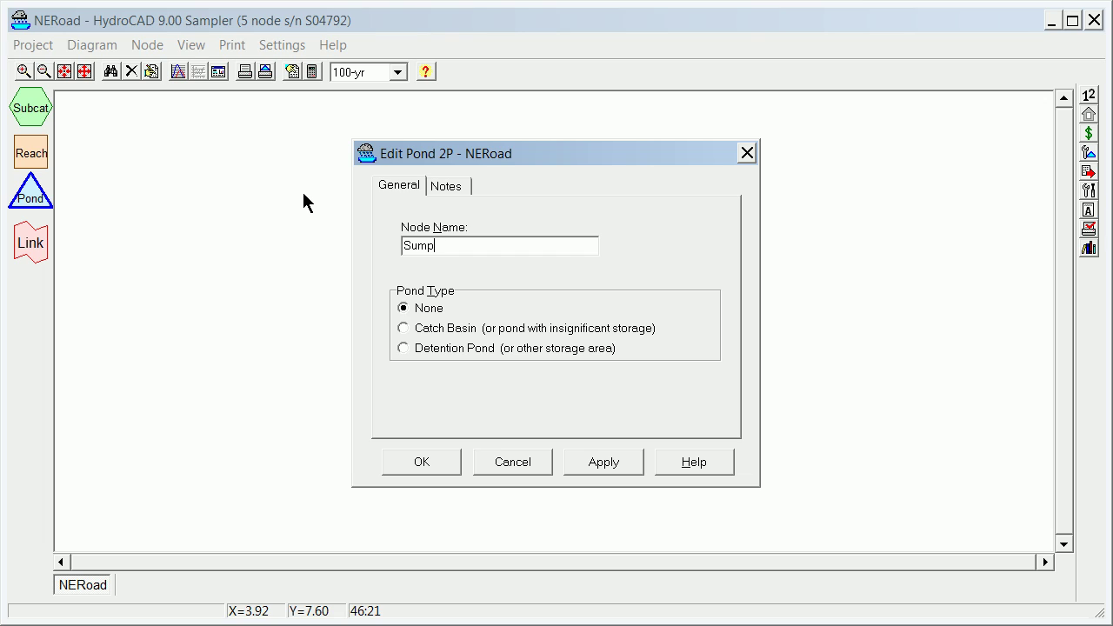
pyautogui.write('_at_Sag')
pyautogui.click(401, 348)
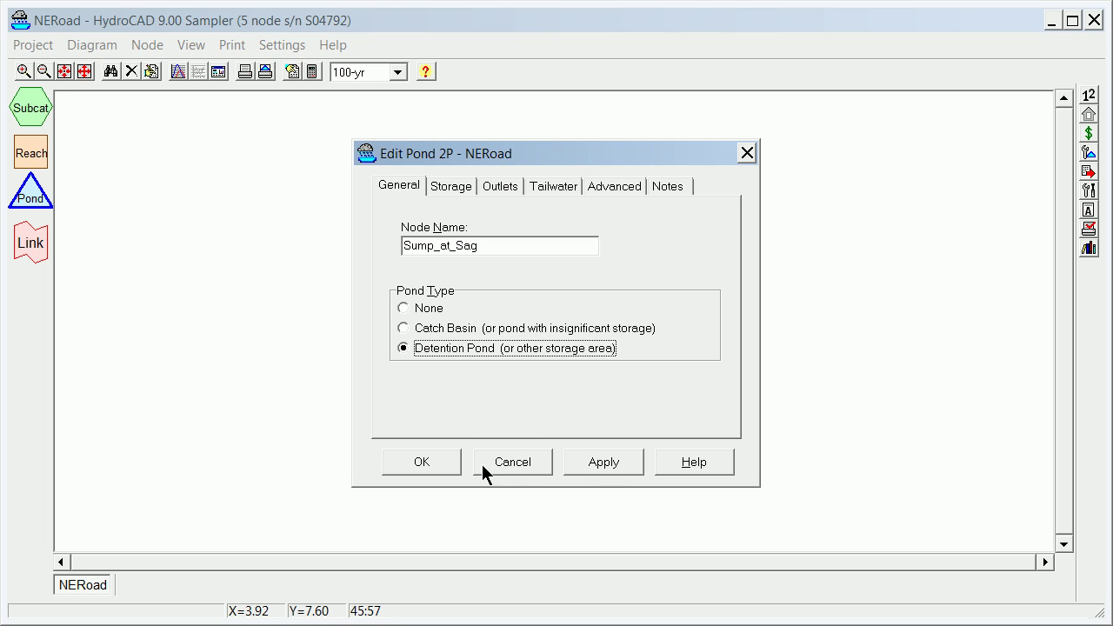
# Apply the pond's name and type, then look over its Outlets, Tailwater and Advanced settings
pyautogui.click(603, 463)
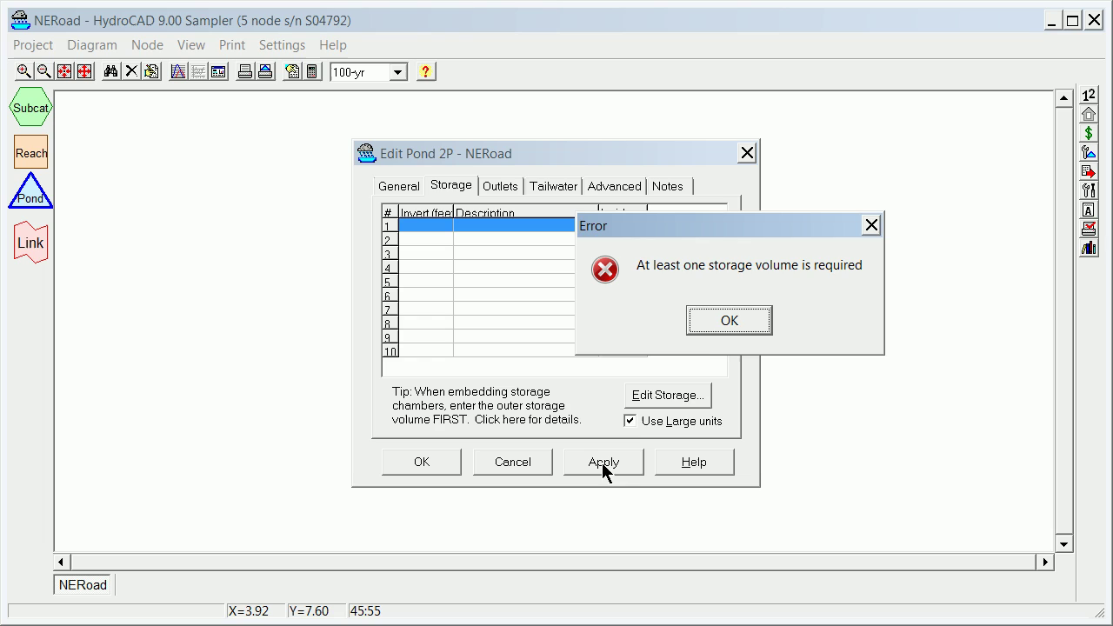
pyautogui.click(723, 327)
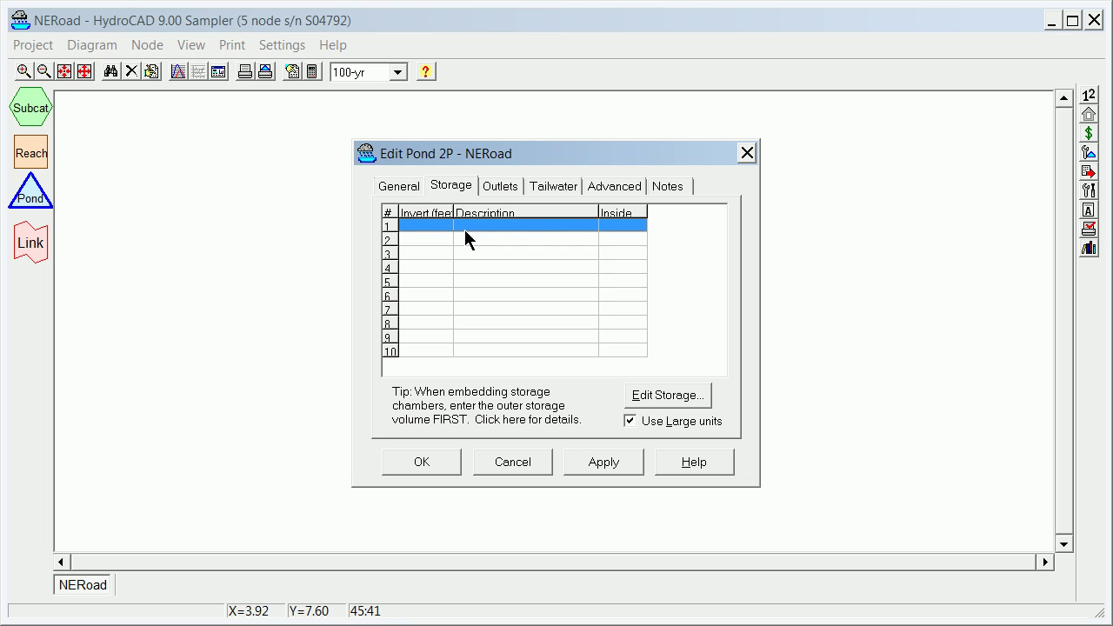
pyautogui.click(502, 184)
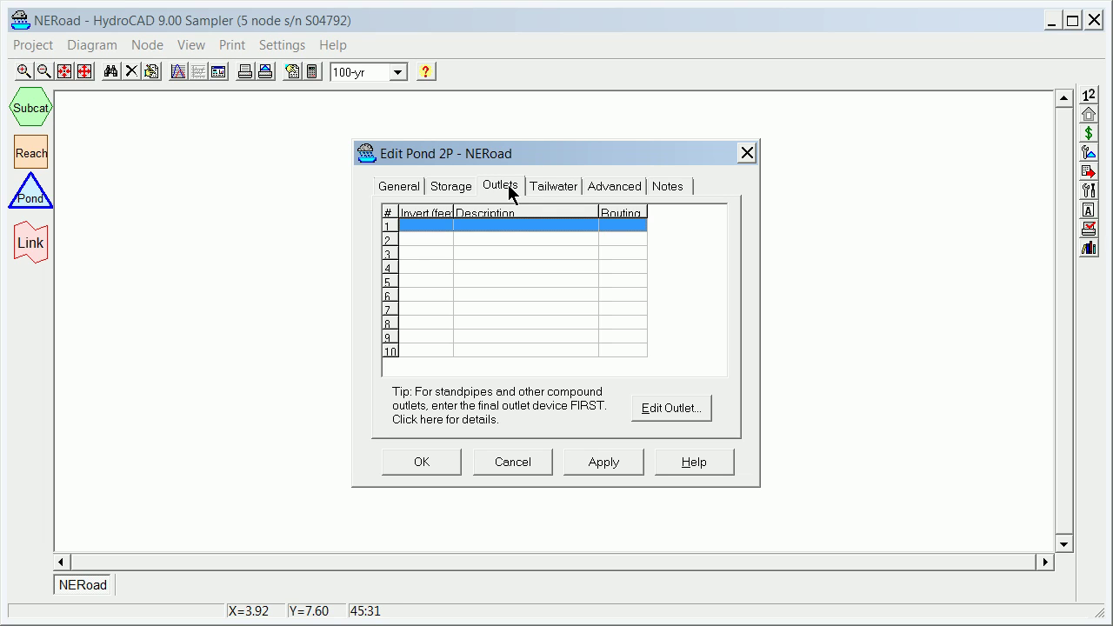
pyautogui.click(542, 187)
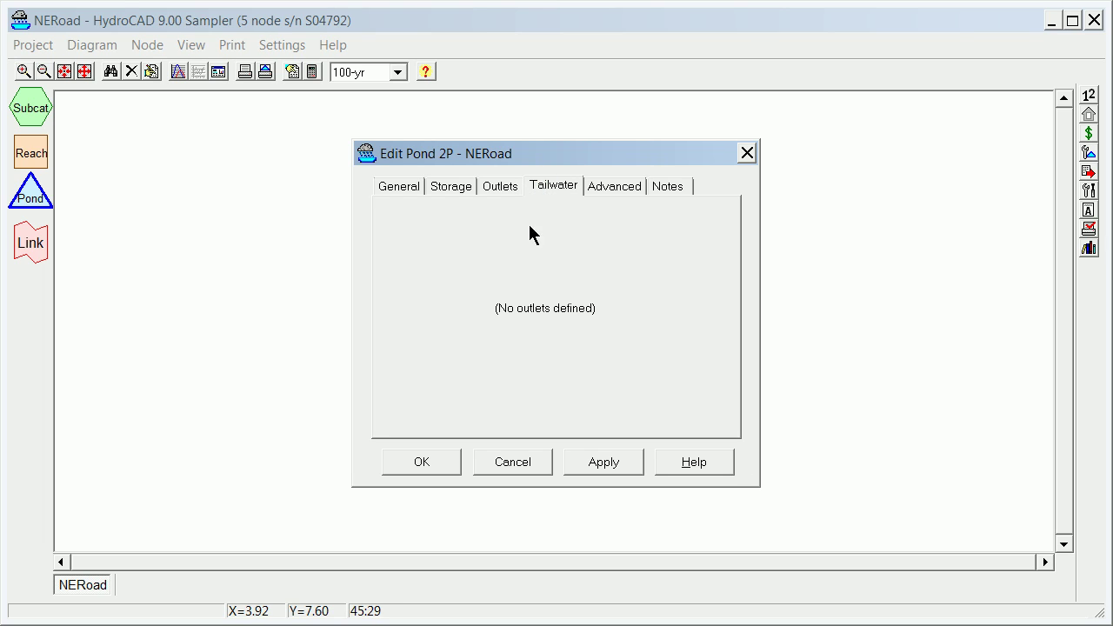
pyautogui.click(606, 187)
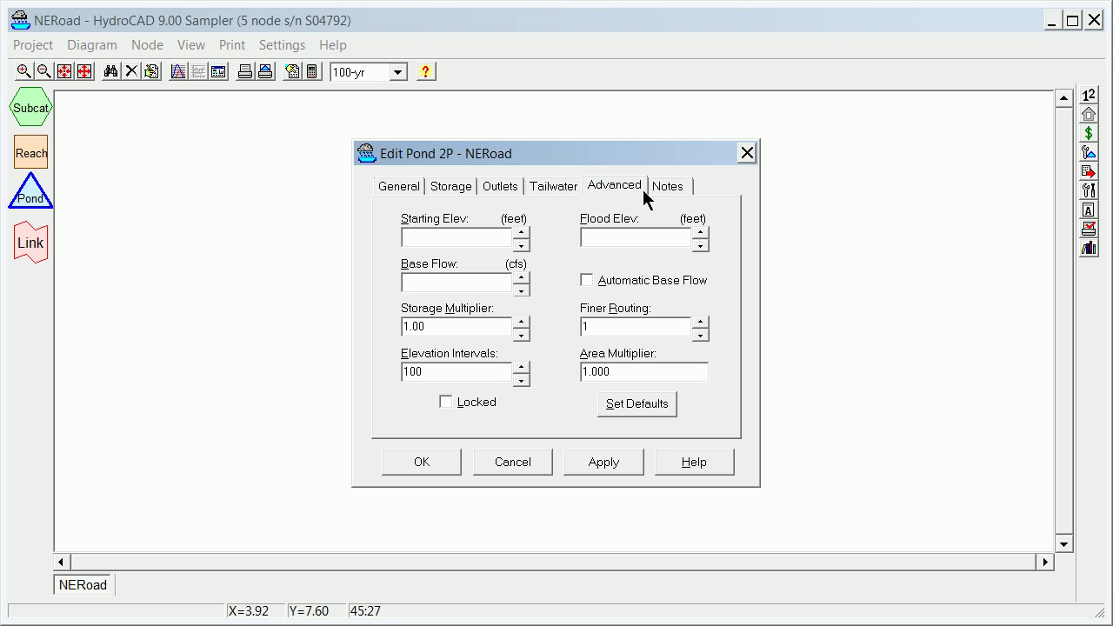
pyautogui.click(447, 184)
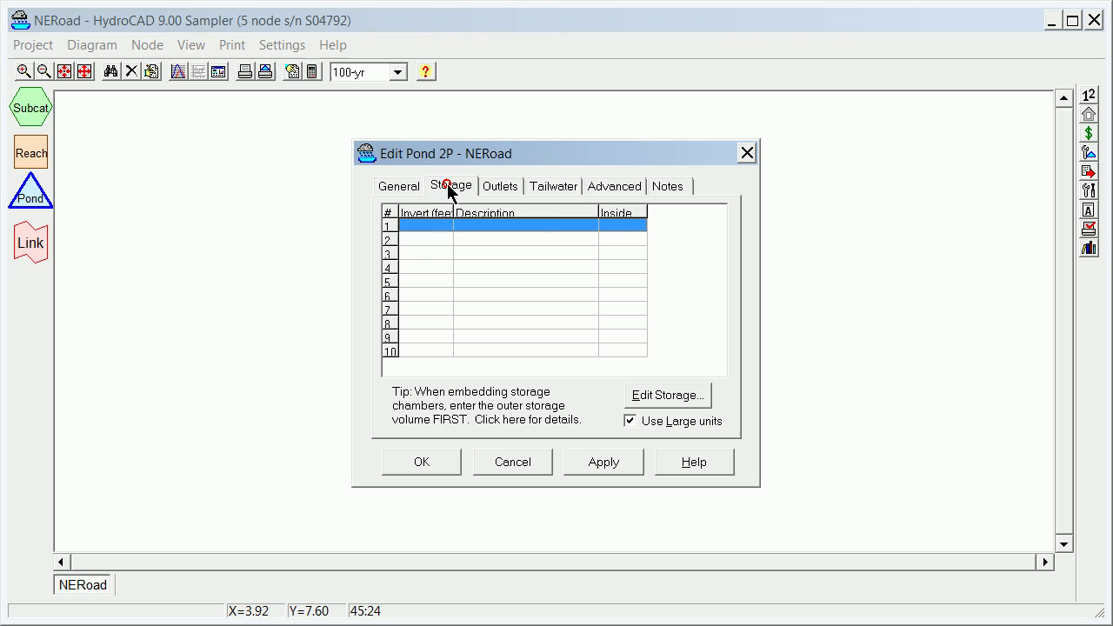
# Add a Custom Stage Data storage definition in row 1 of the pond's storage table
pyautogui.doubleClick(431, 224)
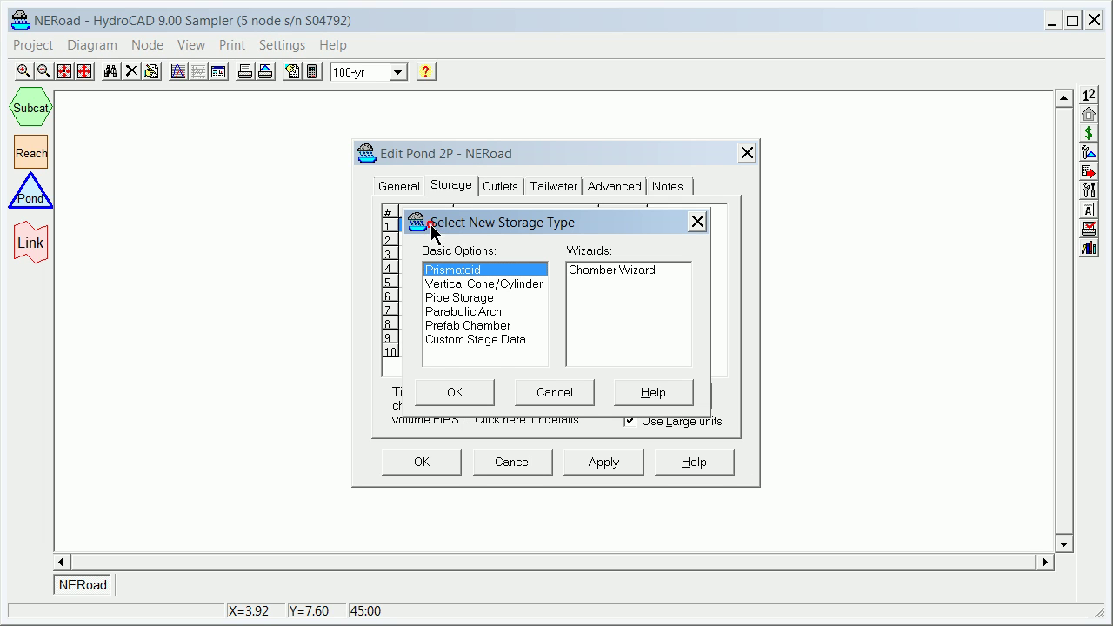
pyautogui.click(470, 340)
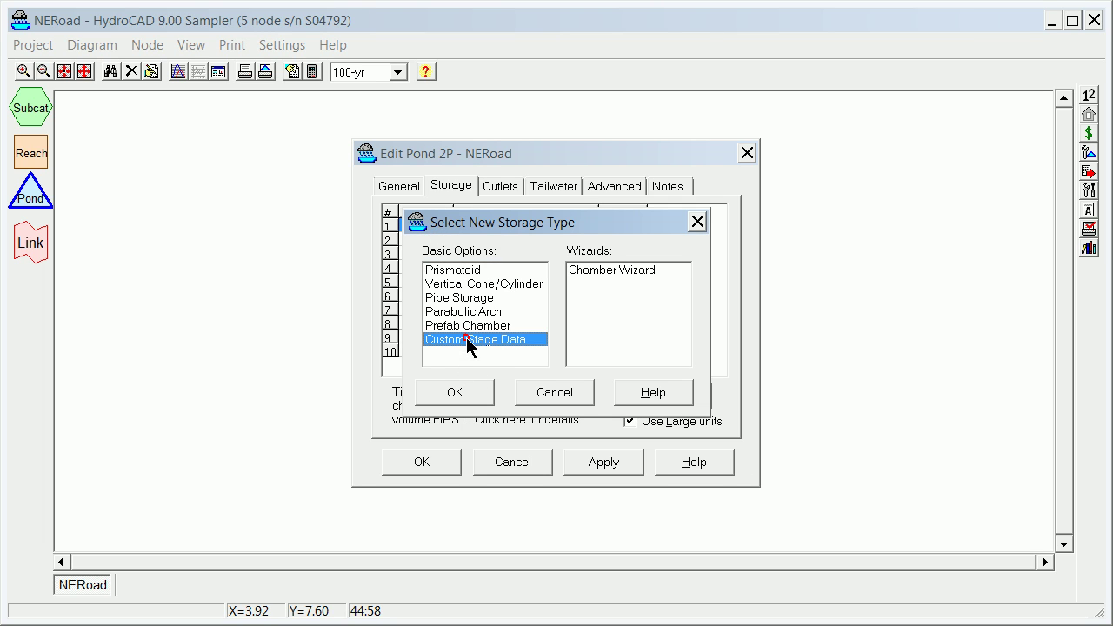
pyautogui.click(465, 392)
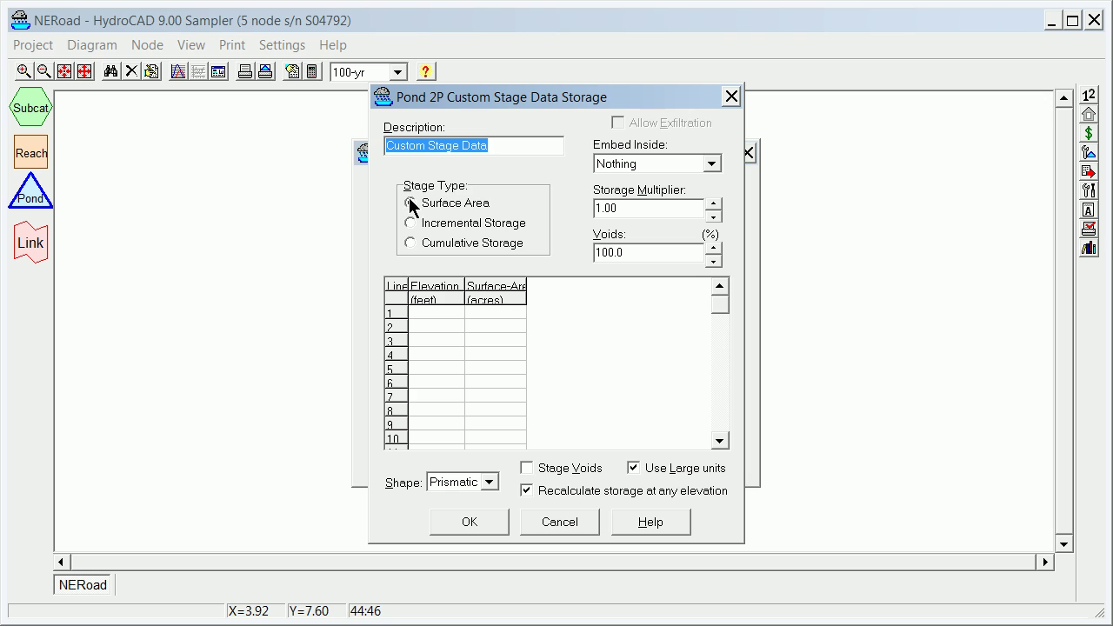
# Enter the first elevation of 90 ft and switch surface areas from acres to square feet
pyautogui.click(438, 312)
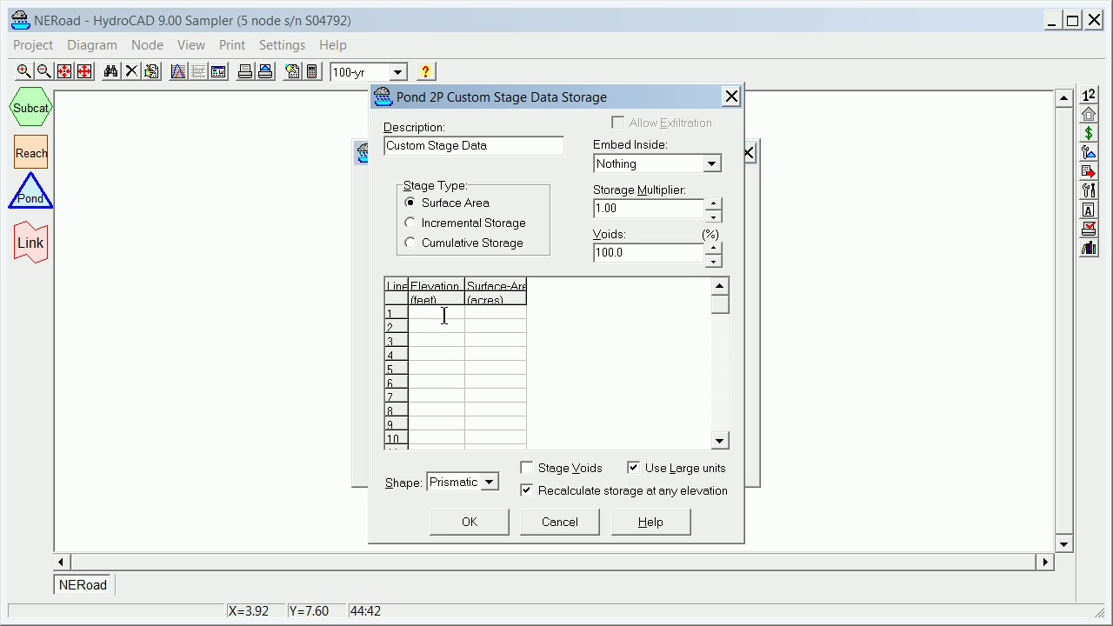
pyautogui.write('90')
pyautogui.click(484, 311)
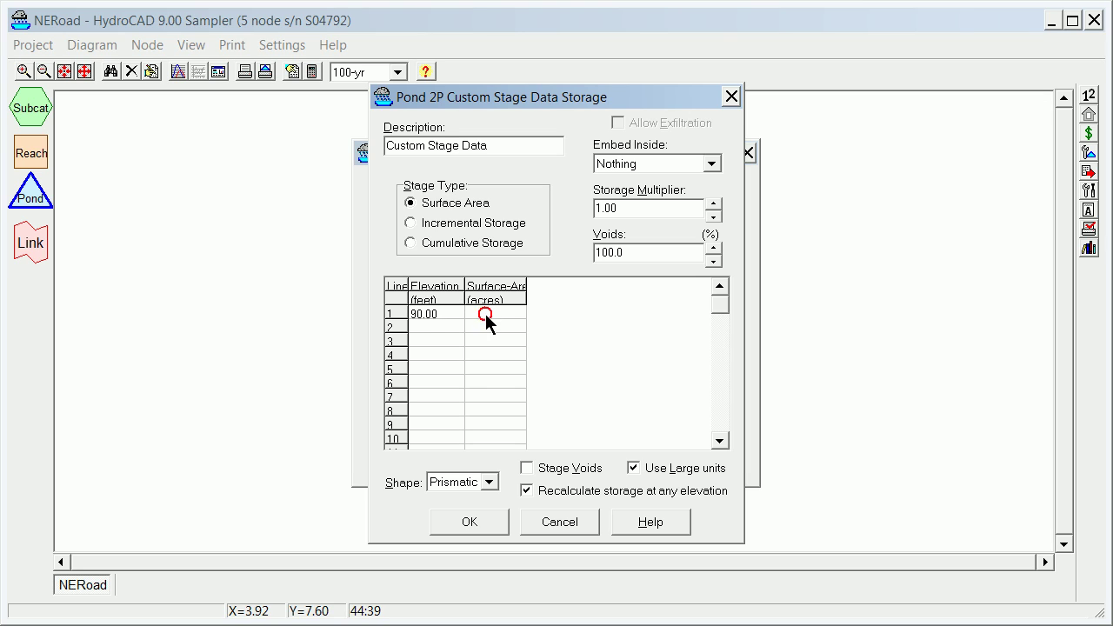
pyautogui.click(635, 469)
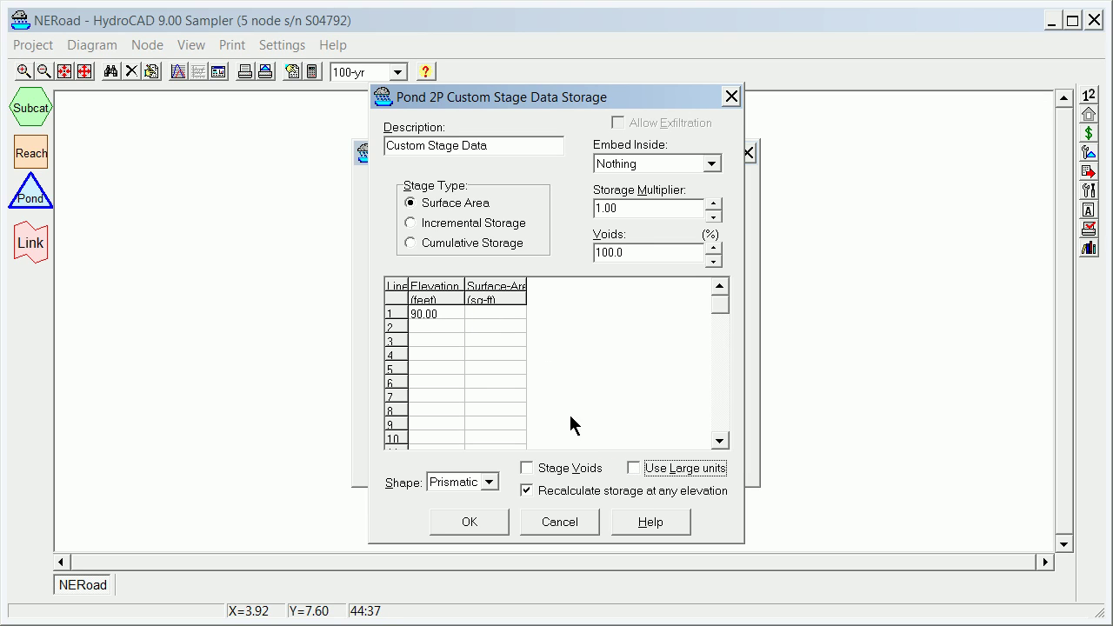
pyautogui.click(487, 313)
# Add a 100 ft elevation with area 2 sq ft, then a 101 ft elevation
pyautogui.click(430, 327)
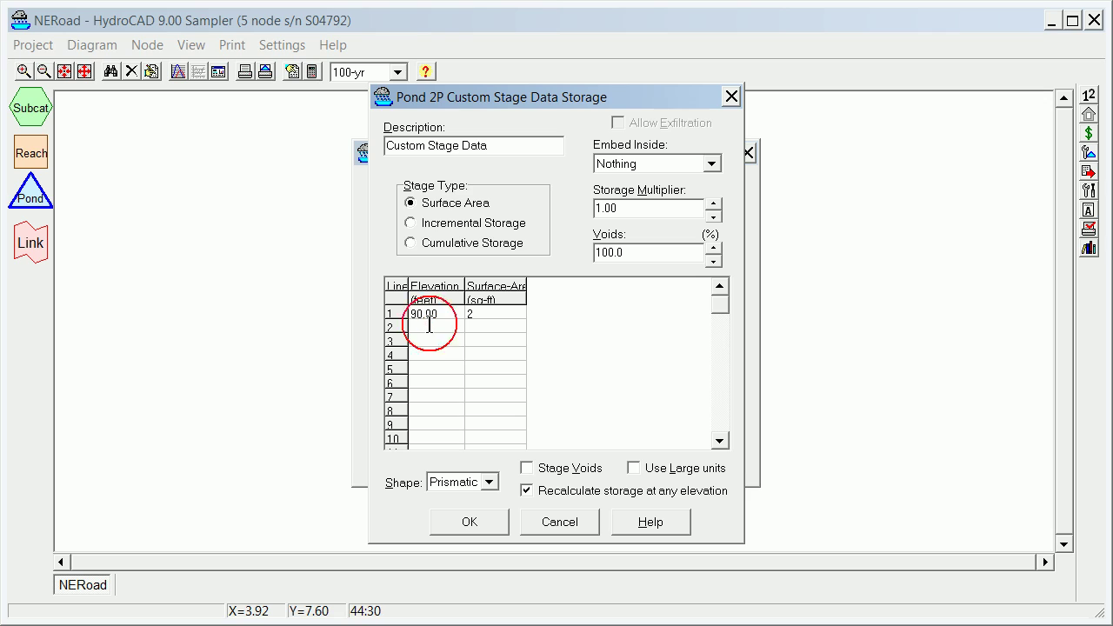
pyautogui.write('100')
pyautogui.click(480, 324)
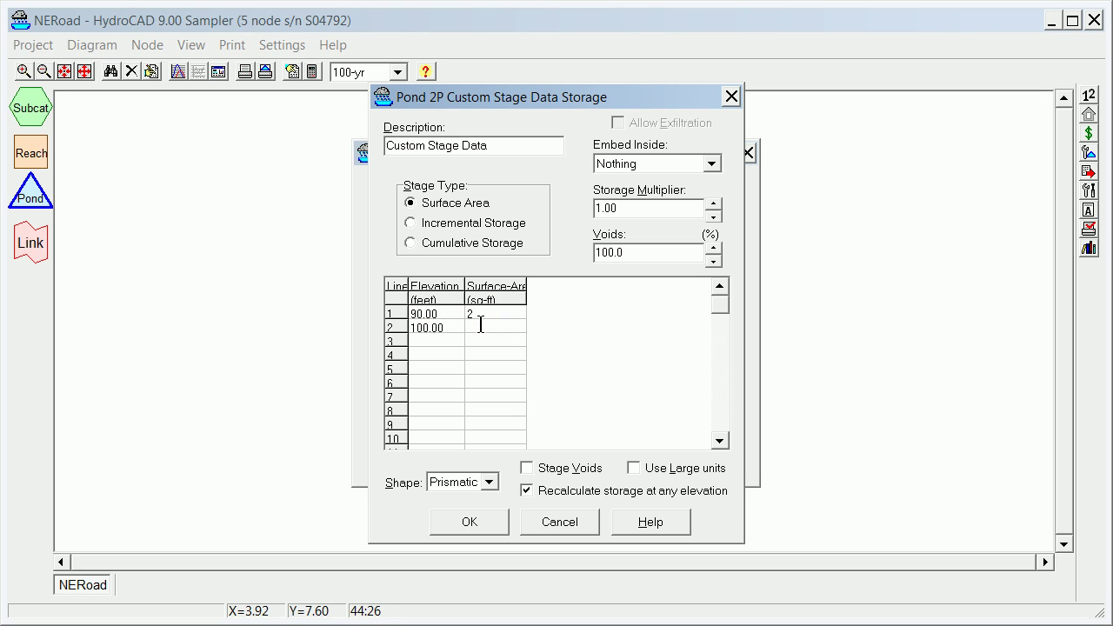
pyautogui.write('2')
pyautogui.click(443, 337)
pyautogui.write('101')
pyautogui.press('Tab')
# Give 101 ft an area of 100 sq ft and add 105 ft at 500 sq ft
pyautogui.click(489, 339)
pyautogui.write('100')
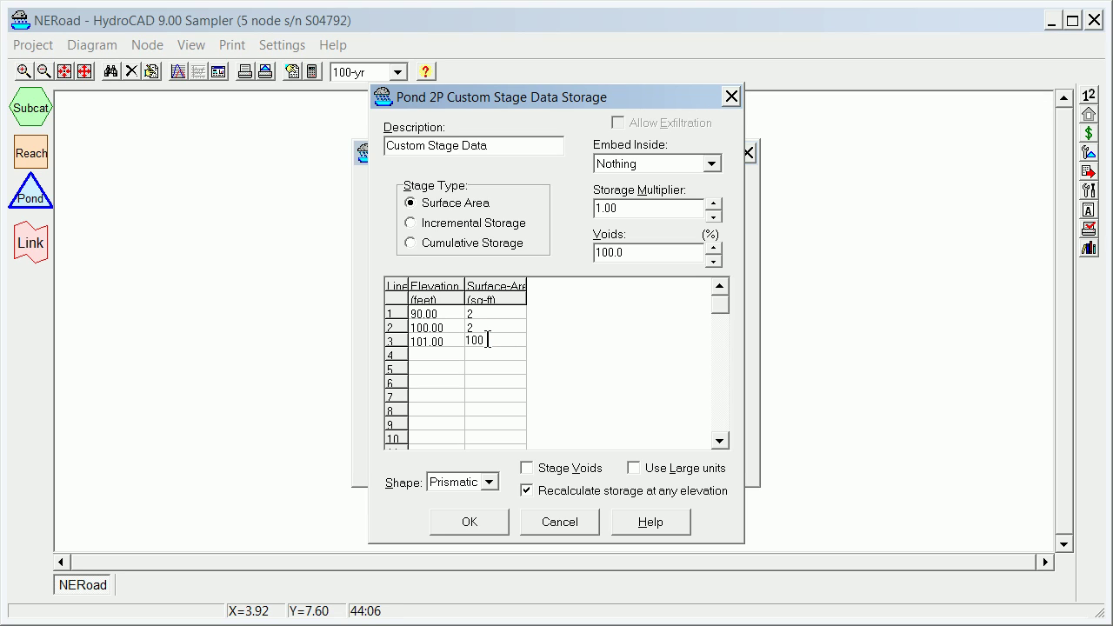
pyautogui.click(428, 354)
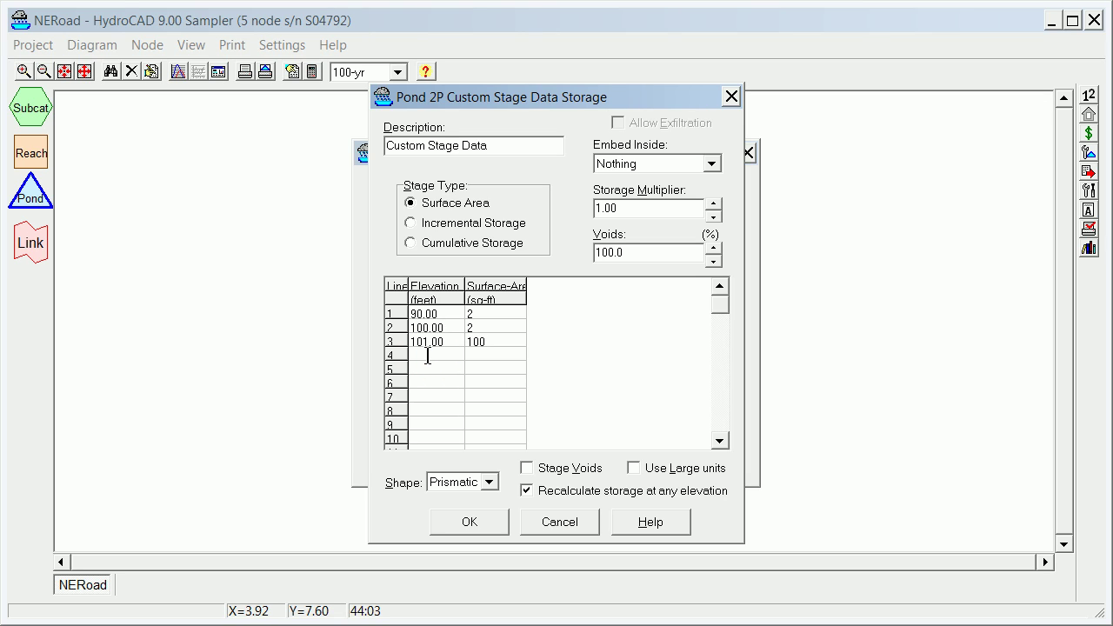
pyautogui.write('05')
pyautogui.press('BackSpace')
pyautogui.write('105')
pyautogui.click(488, 352)
pyautogui.press('BackSpace')
pyautogui.write('500')
pyautogui.click(444, 366)
pyautogui.click(445, 366)
# Add 106 ft at 700 sq ft and 110 ft at 2000 sq ft, then save the storage
pyautogui.click(415, 365)
pyautogui.write('106')
pyautogui.click(489, 366)
pyautogui.write('7')
pyautogui.click(439, 382)
pyautogui.write('110')
pyautogui.click(478, 383)
pyautogui.write('2')
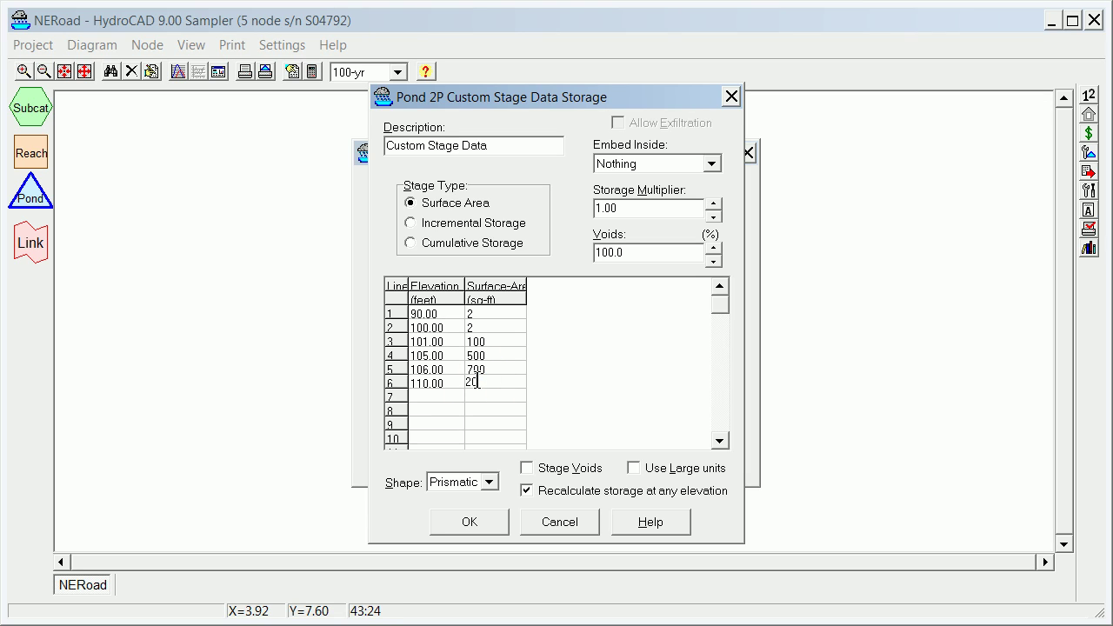
pyautogui.write('000')
pyautogui.click(477, 522)
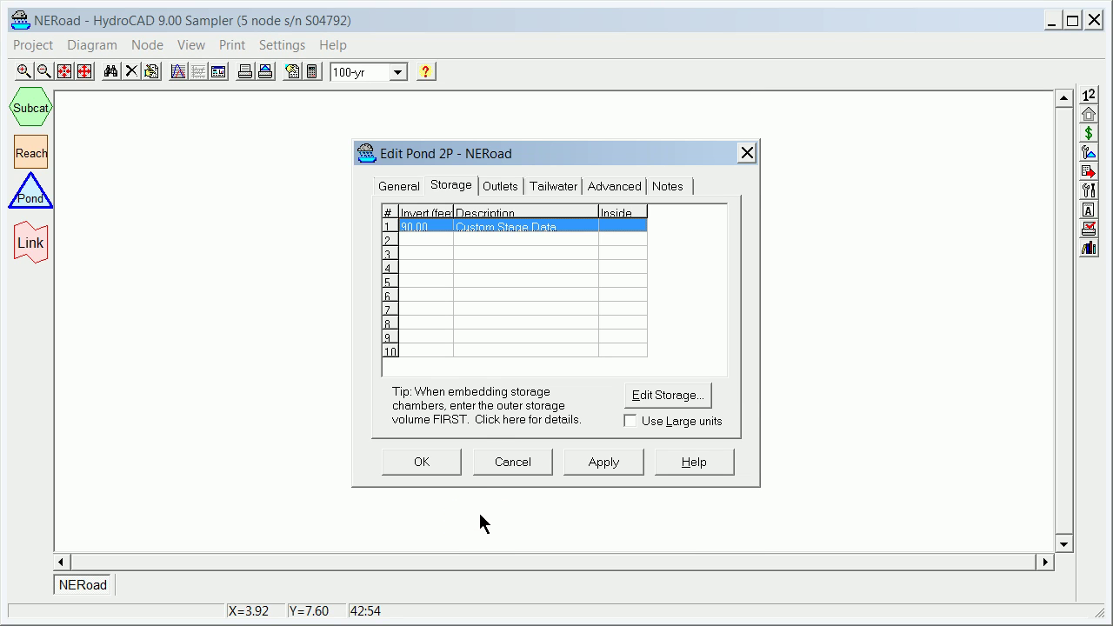
# Bring up the Select New Outlet Device list from the pond's Outlets page
pyautogui.click(489, 183)
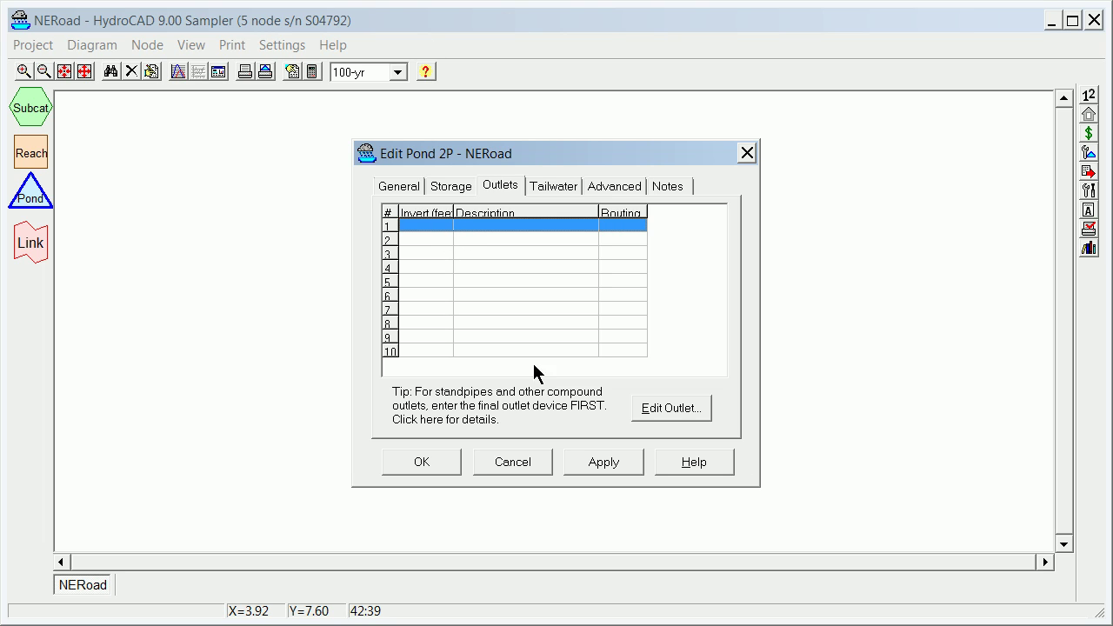
pyautogui.click(667, 411)
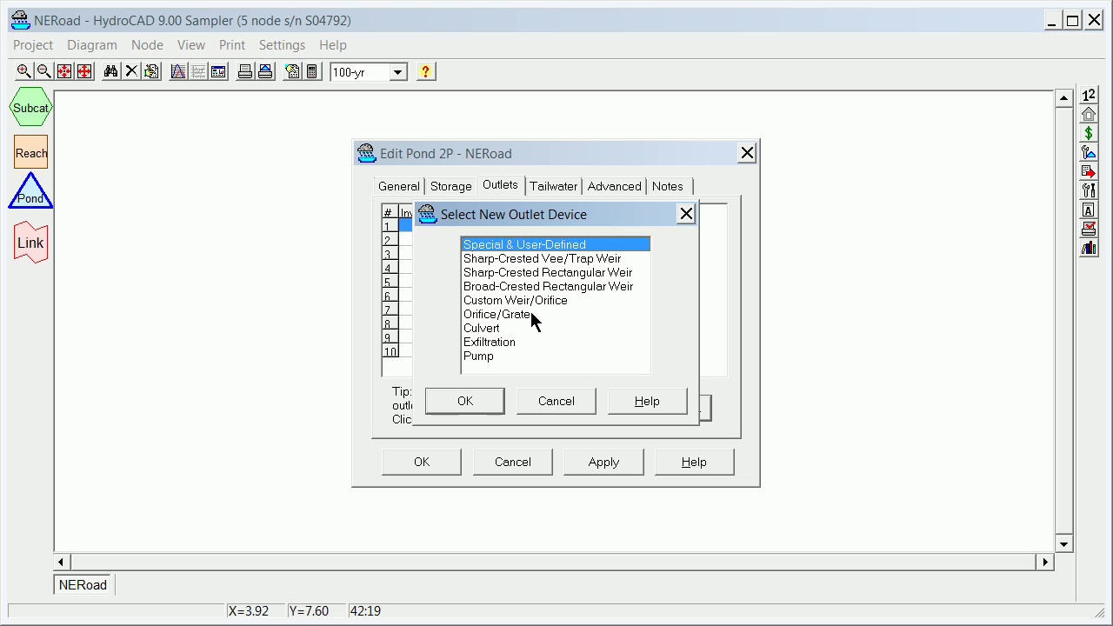
# Add a Culvert outlet with inlet invert 100 ft and outlet invert 99 ft
pyautogui.click(488, 356)
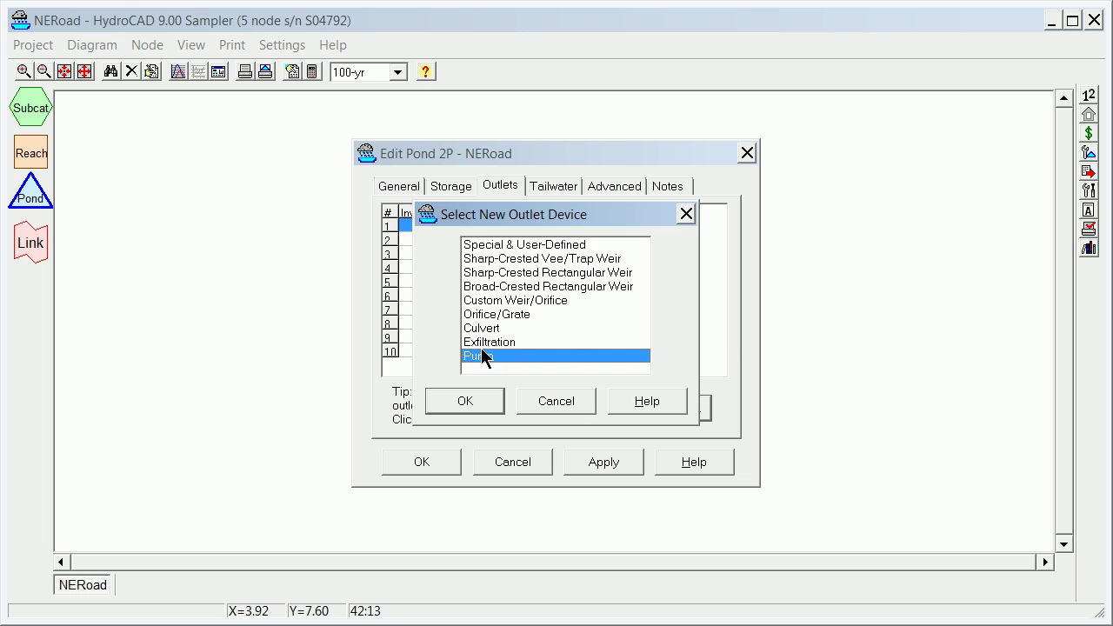
pyautogui.click(479, 327)
pyautogui.click(477, 402)
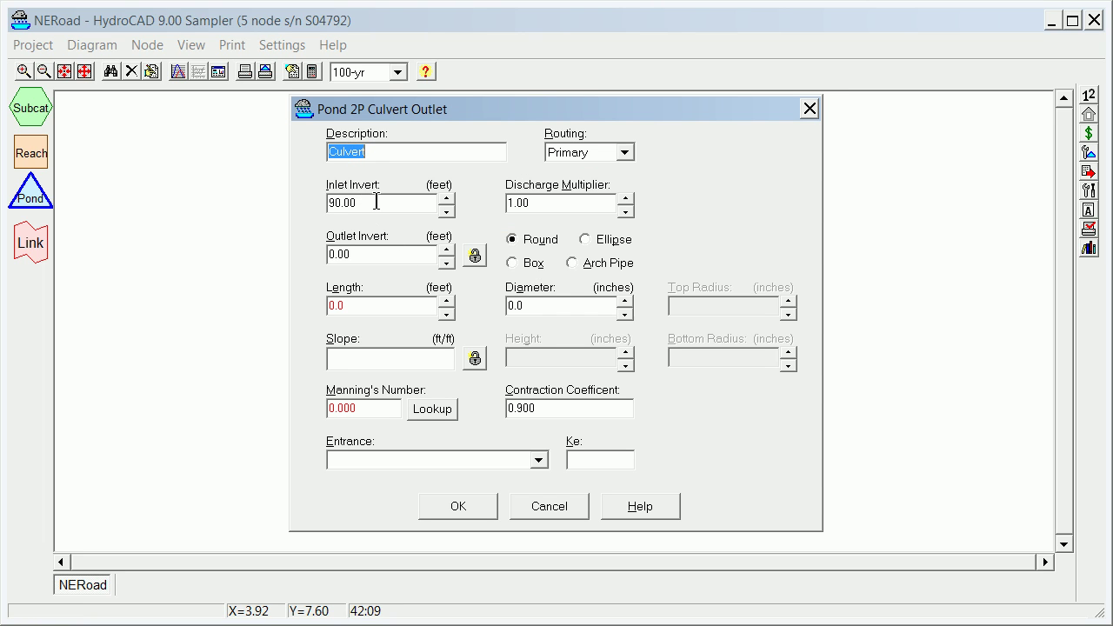
pyautogui.moveTo(374, 203); pyautogui.dragTo(246, 201)
pyautogui.write('100')
pyautogui.moveTo(356, 254); pyautogui.dragTo(287, 260)
pyautogui.write('99')
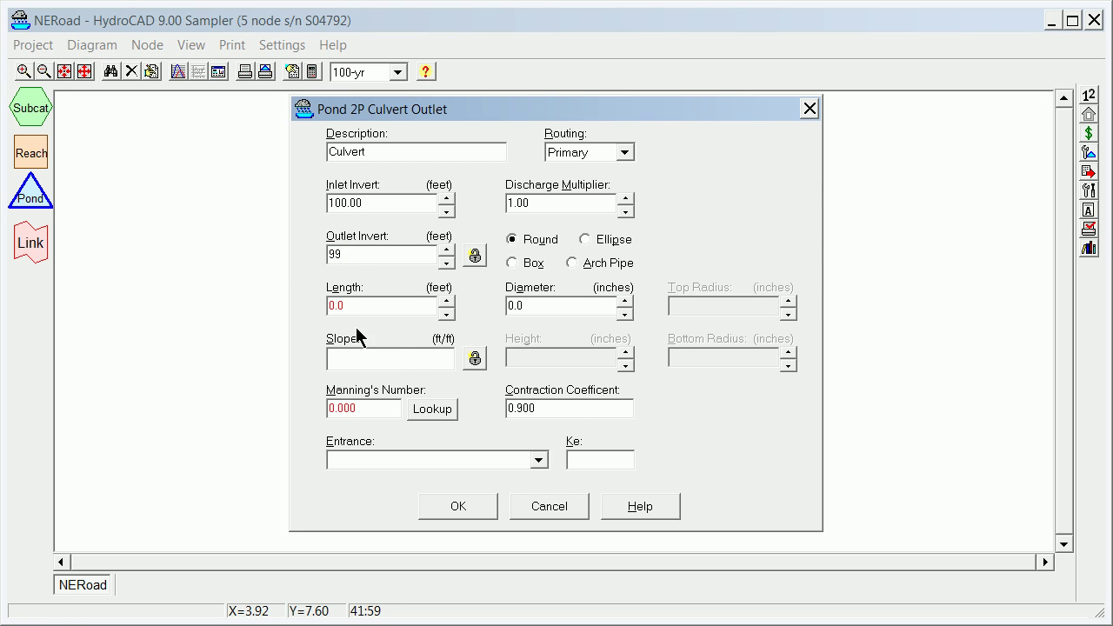
# Set the culvert to a round 12-inch pipe, 100 ft long, Manning's n 0.013
pyautogui.moveTo(357, 305); pyautogui.dragTo(273, 282)
pyautogui.write('100')
pyautogui.moveTo(365, 408); pyautogui.dragTo(211, 418)
pyautogui.write('.013')
pyautogui.click(519, 305)
pyautogui.write('12')
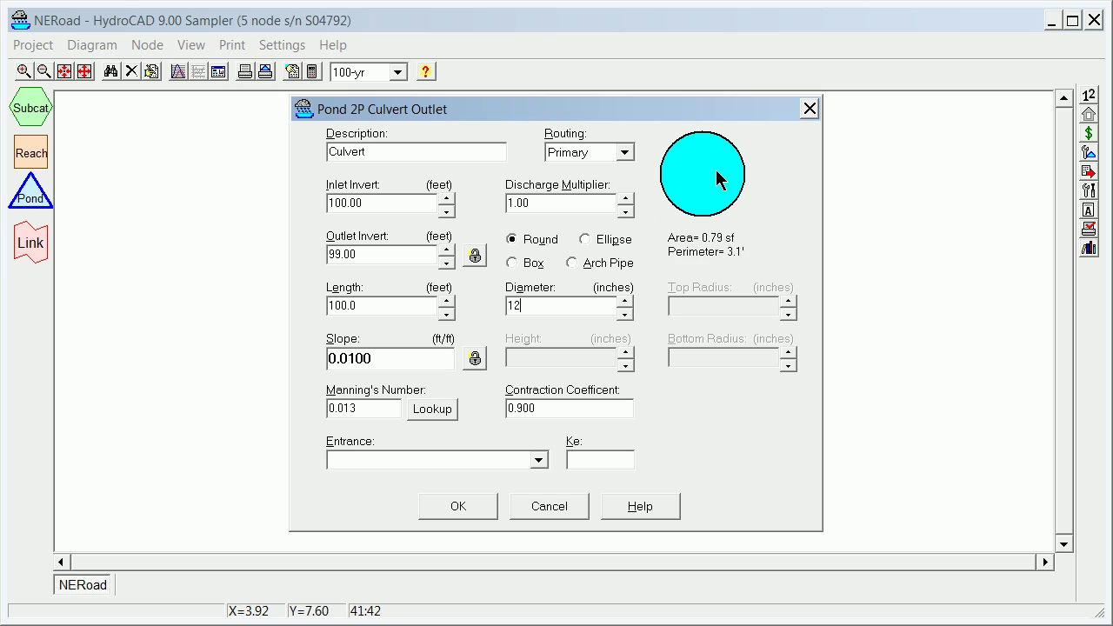
pyautogui.click(587, 245)
pyautogui.click(514, 247)
pyautogui.click(540, 460)
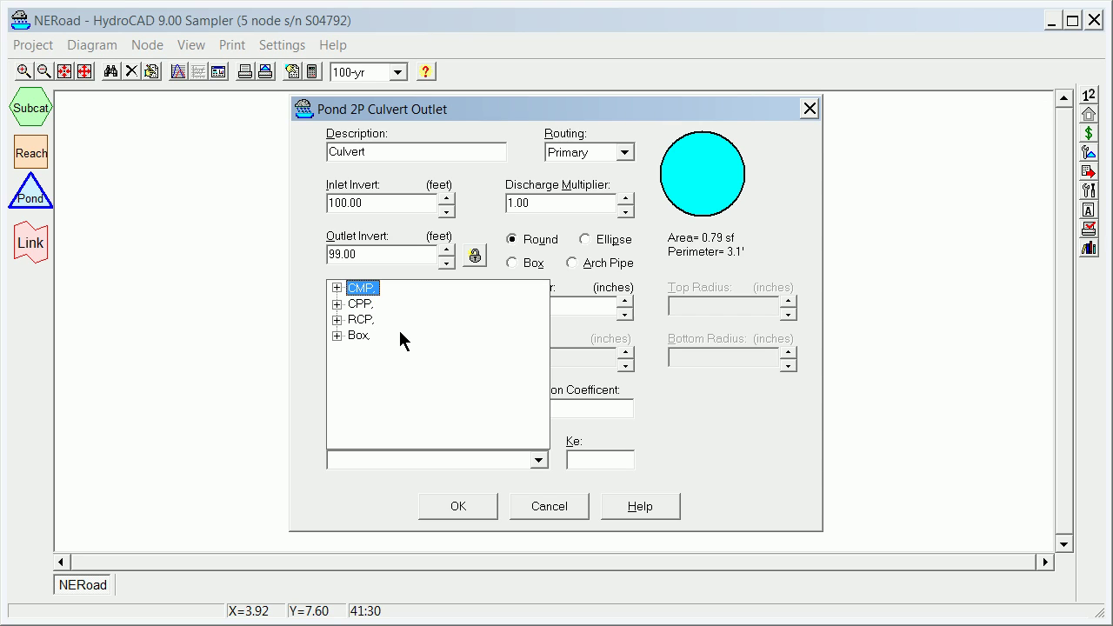
# Choose the CMP 'mitered to conform to fill' entrance (Ke 0.700) and save the culvert as Primary outlet
pyautogui.click(334, 303)
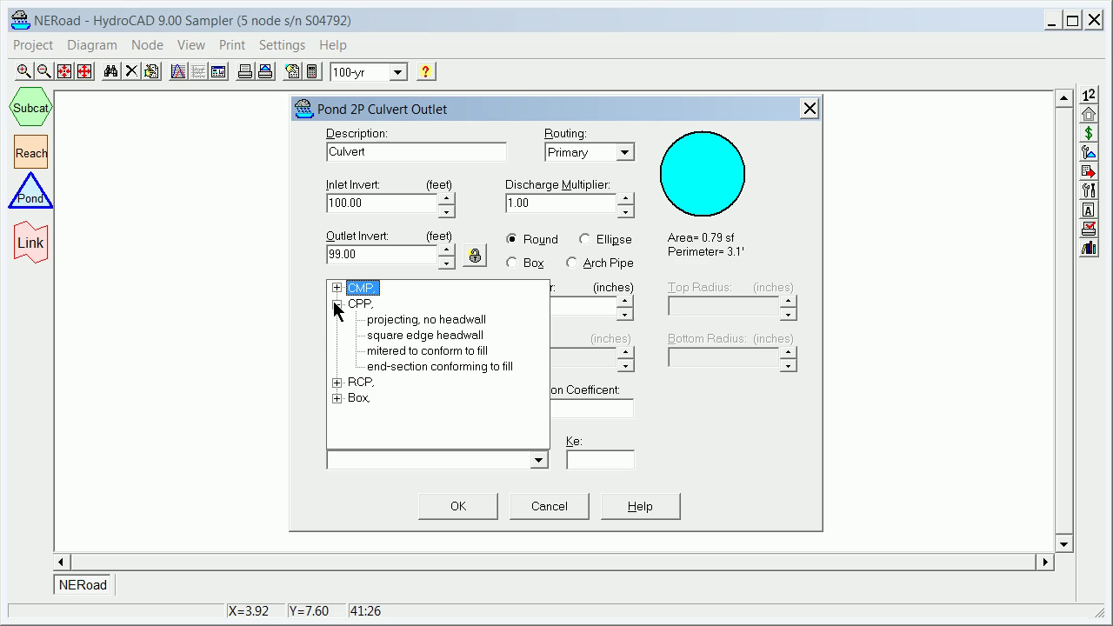
pyautogui.click(335, 302)
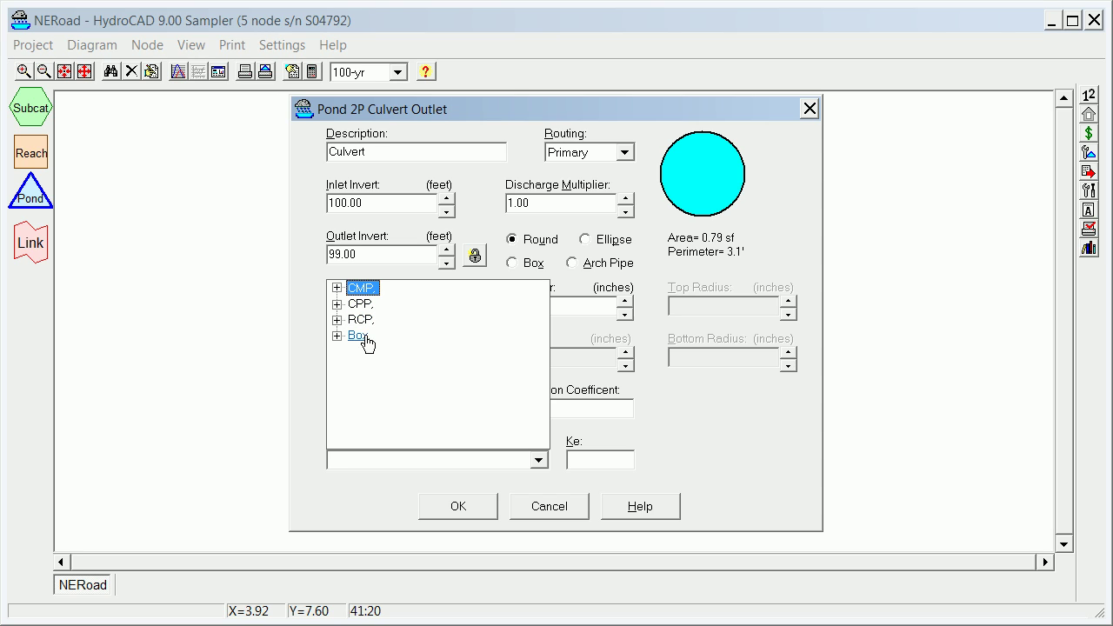
pyautogui.click(338, 336)
pyautogui.click(338, 337)
pyautogui.click(337, 287)
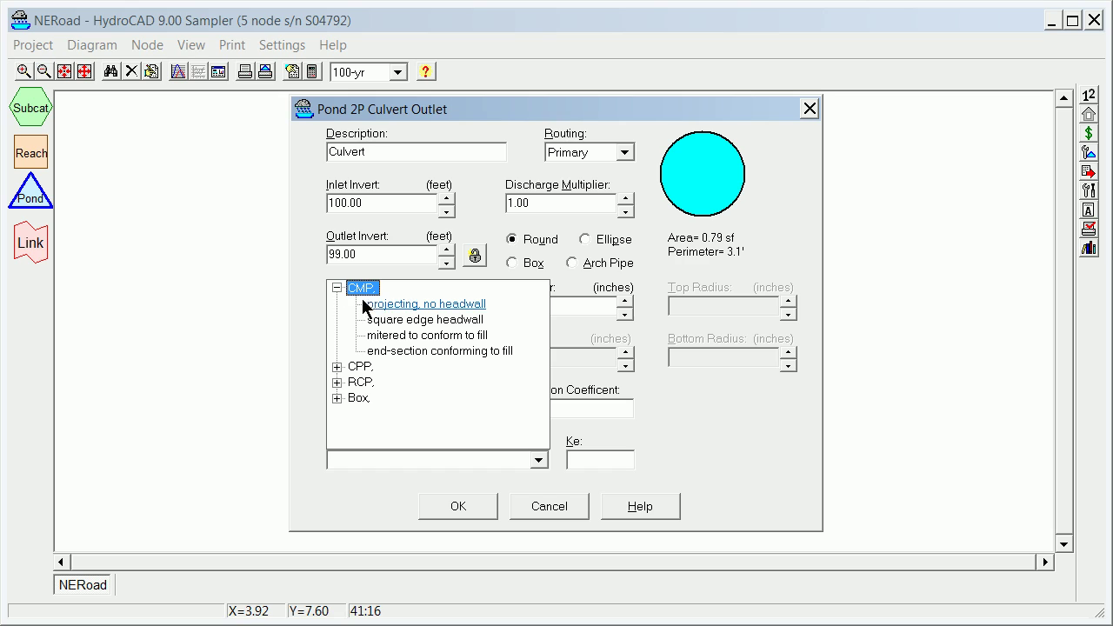
pyautogui.click(387, 337)
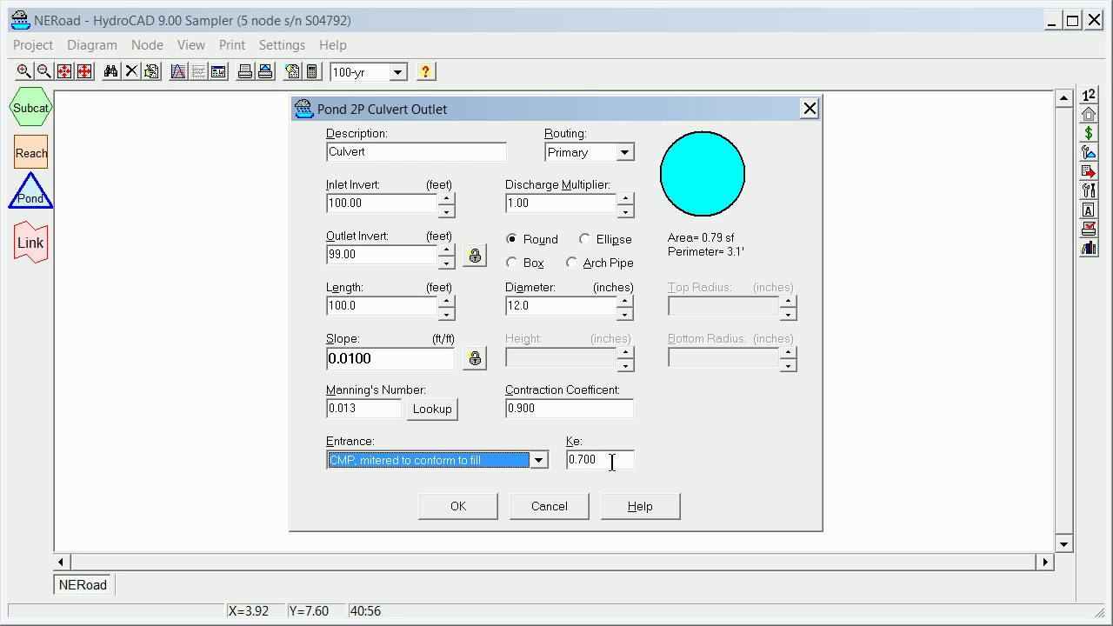
pyautogui.click(467, 508)
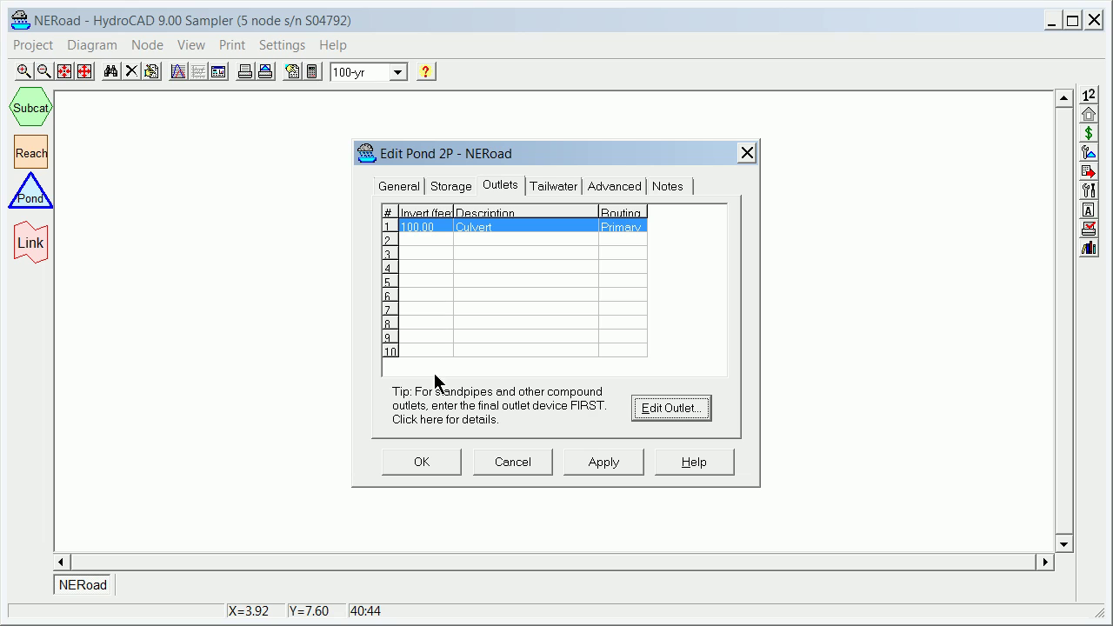
# Add a Broad-Crested Rectangular Weir in outlet row 2, entering its crest length and invert
pyautogui.click(417, 238)
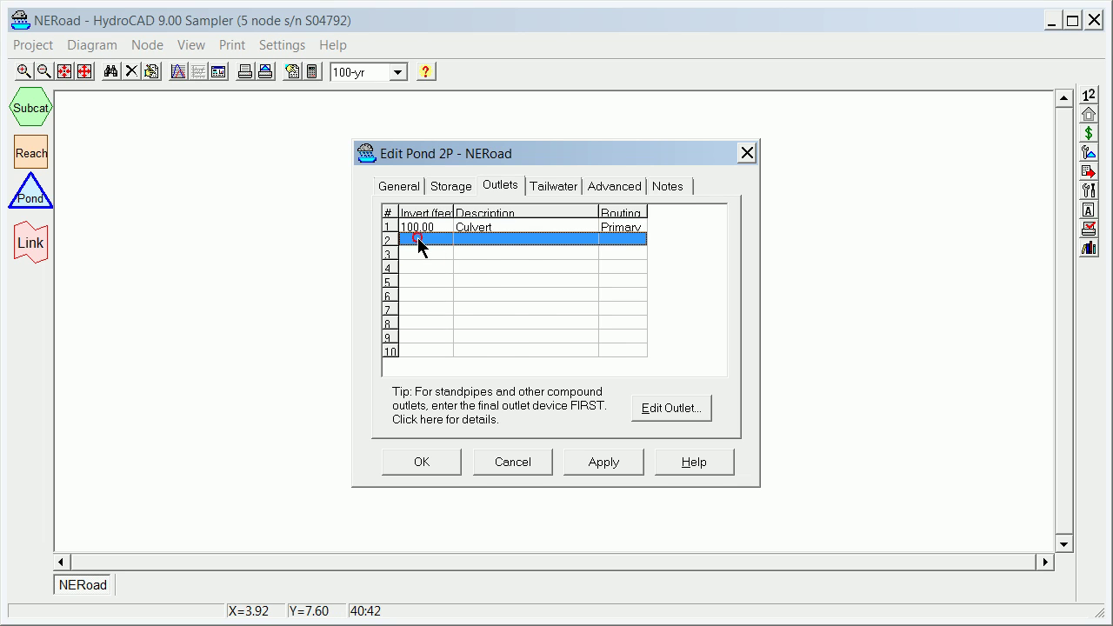
pyautogui.doubleClick(417, 238)
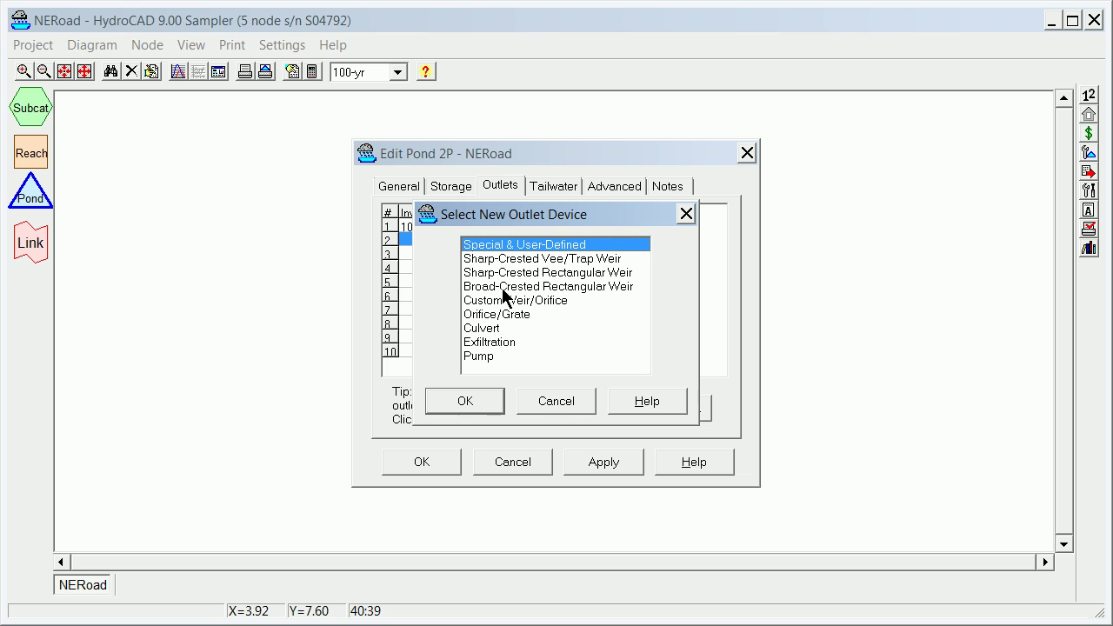
pyautogui.click(503, 287)
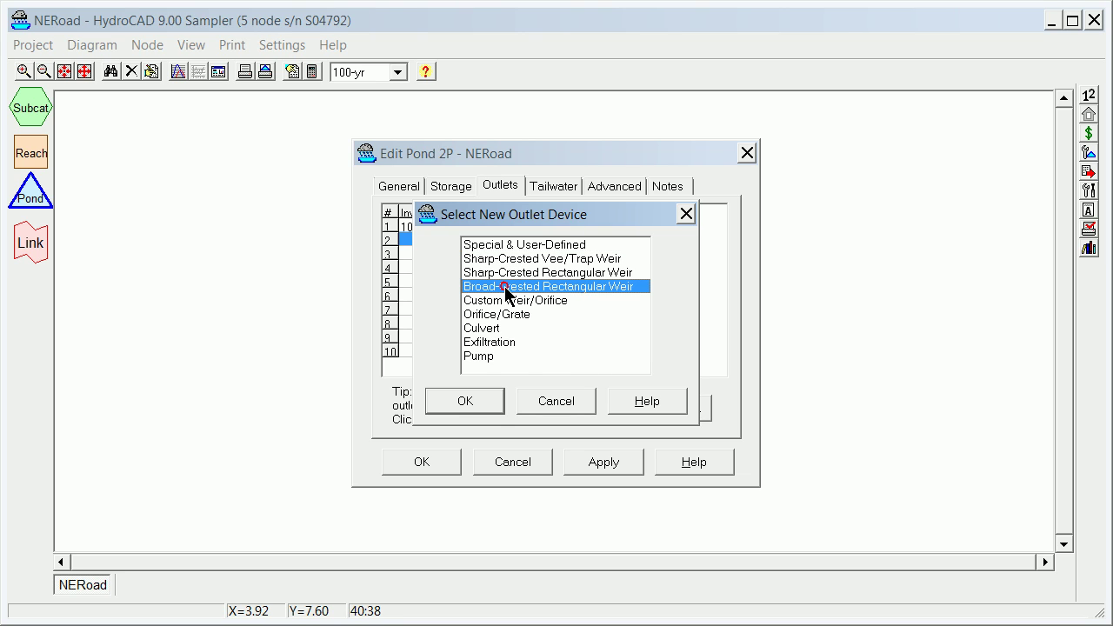
pyautogui.click(466, 401)
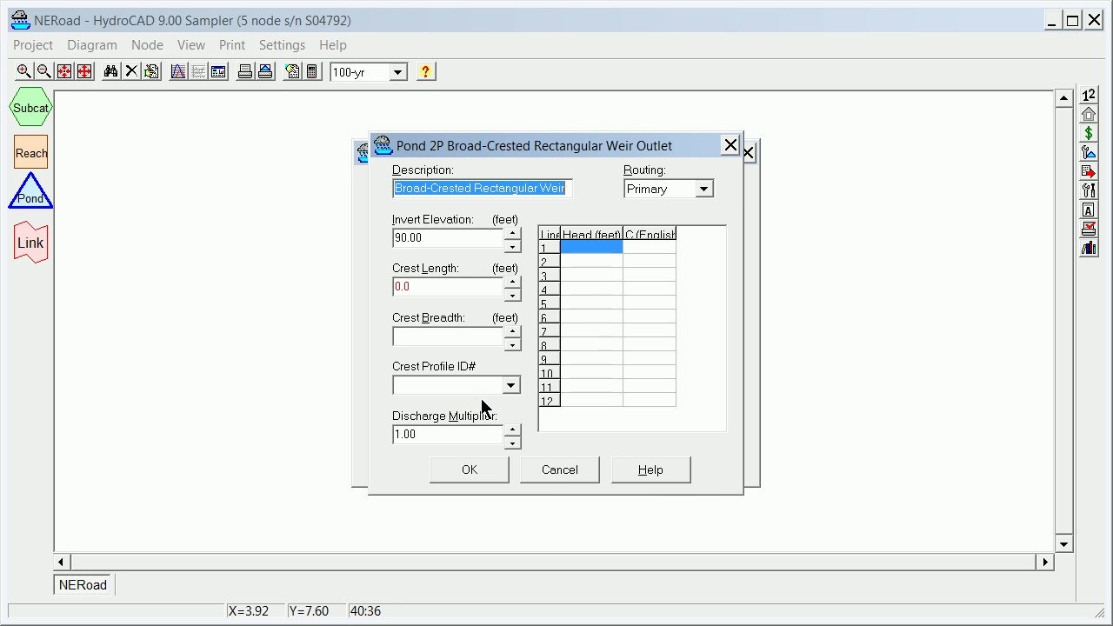
pyautogui.click(426, 285)
pyautogui.doubleClick(426, 285)
pyautogui.write('3')
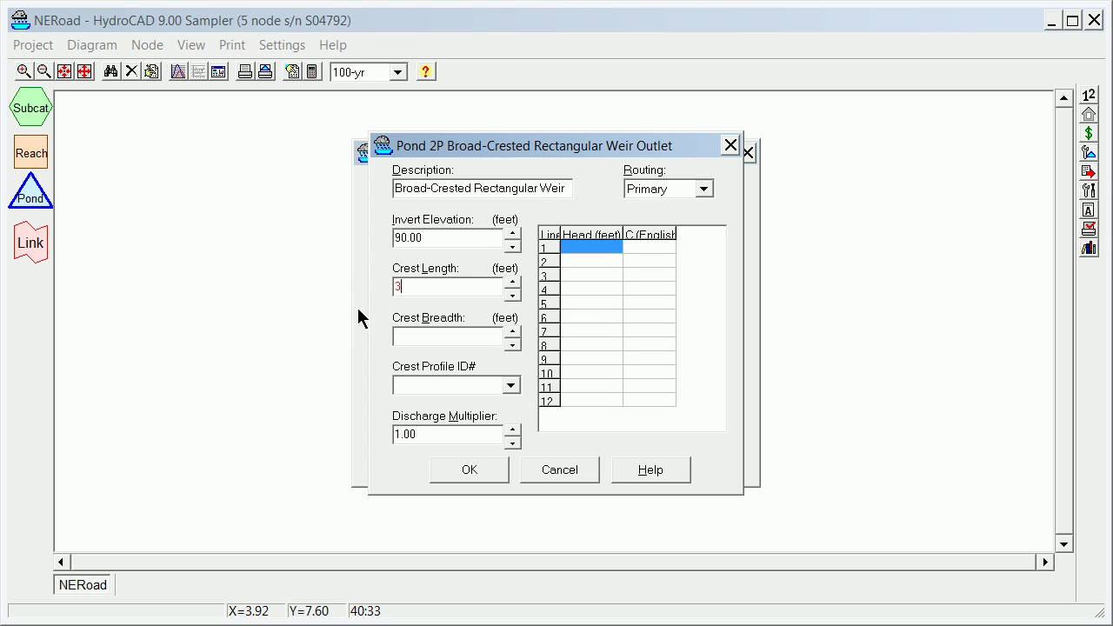
pyautogui.write('50')
pyautogui.doubleClick(460, 240)
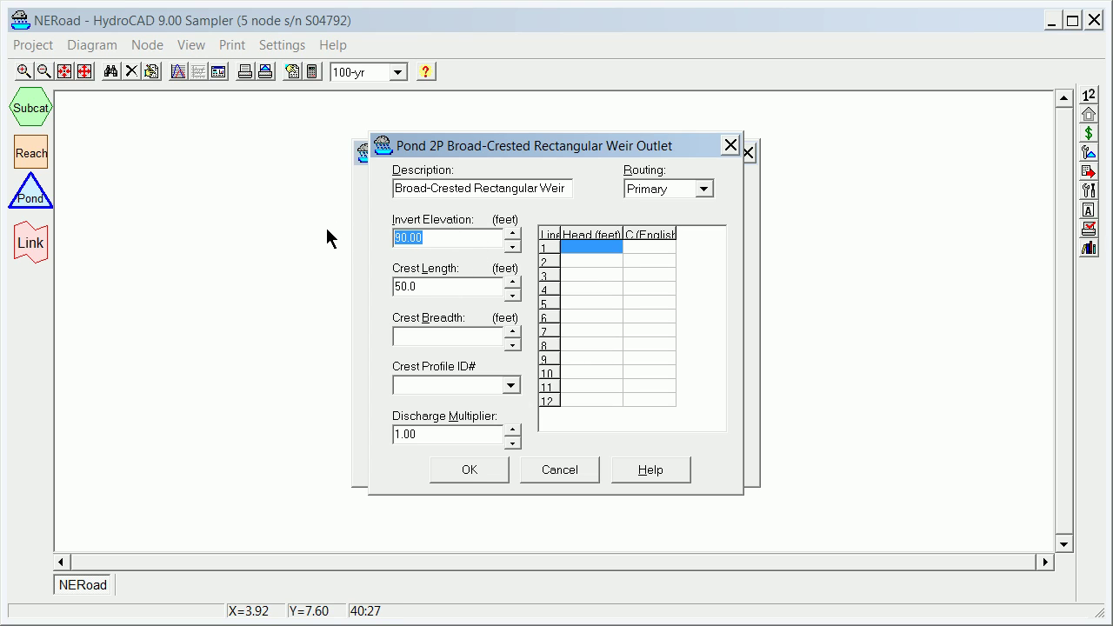
pyautogui.write('106')
pyautogui.click(469, 469)
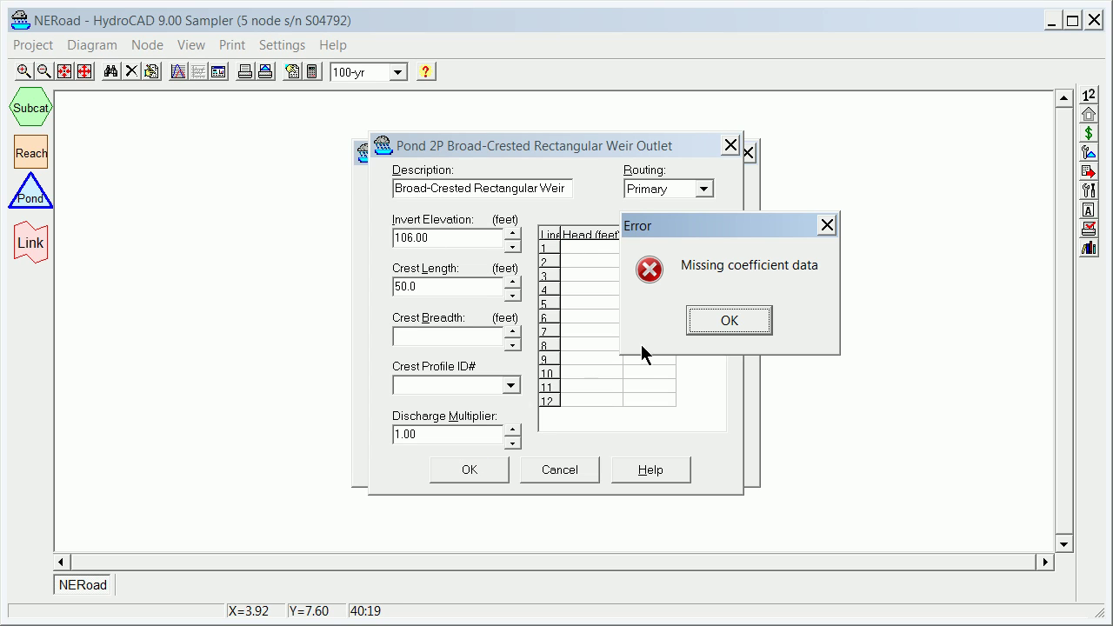
pyautogui.click(732, 322)
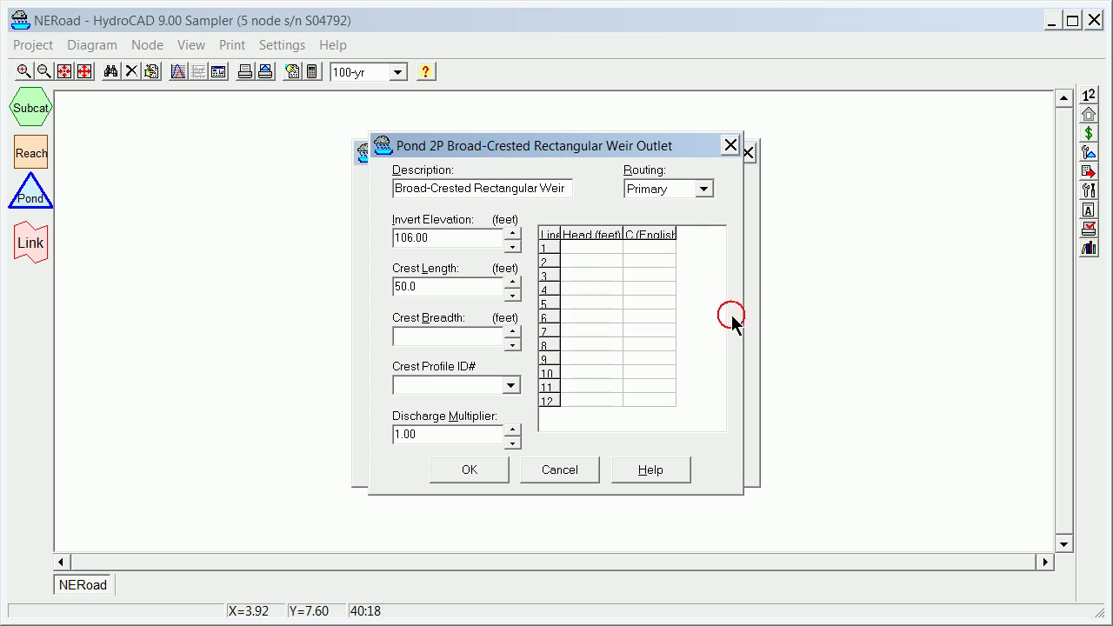
# Apply crest profile 1 with a 4.0 ft crest breadth and accept the weir outlet
pyautogui.click(458, 337)
pyautogui.write('4')
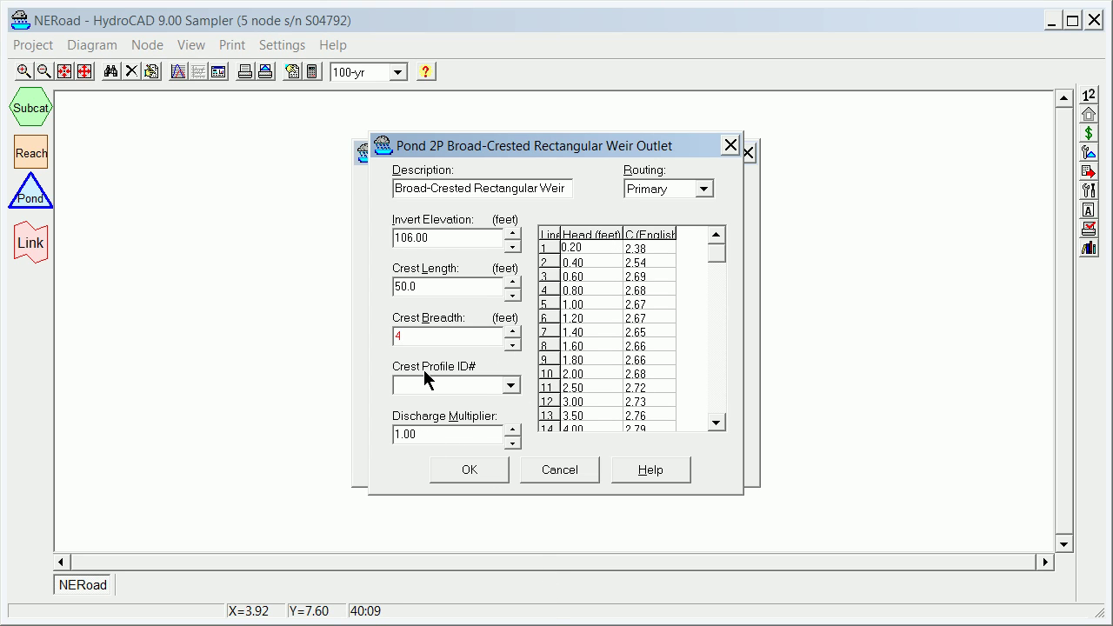
pyautogui.click(512, 385)
pyautogui.click(397, 406)
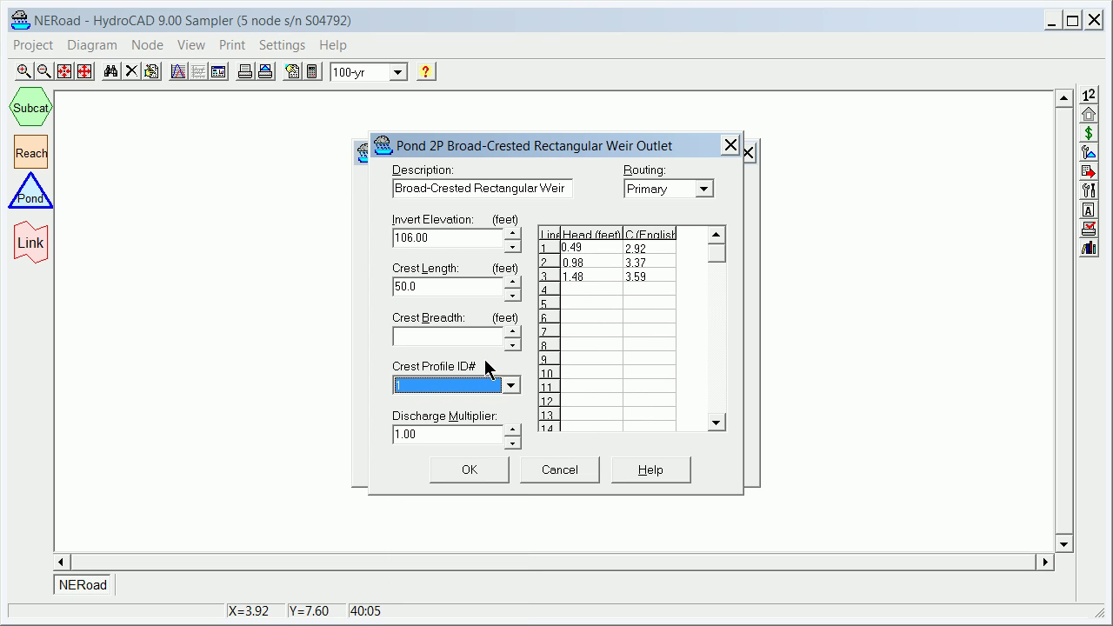
pyautogui.click(512, 332)
pyautogui.doubleClick(442, 337)
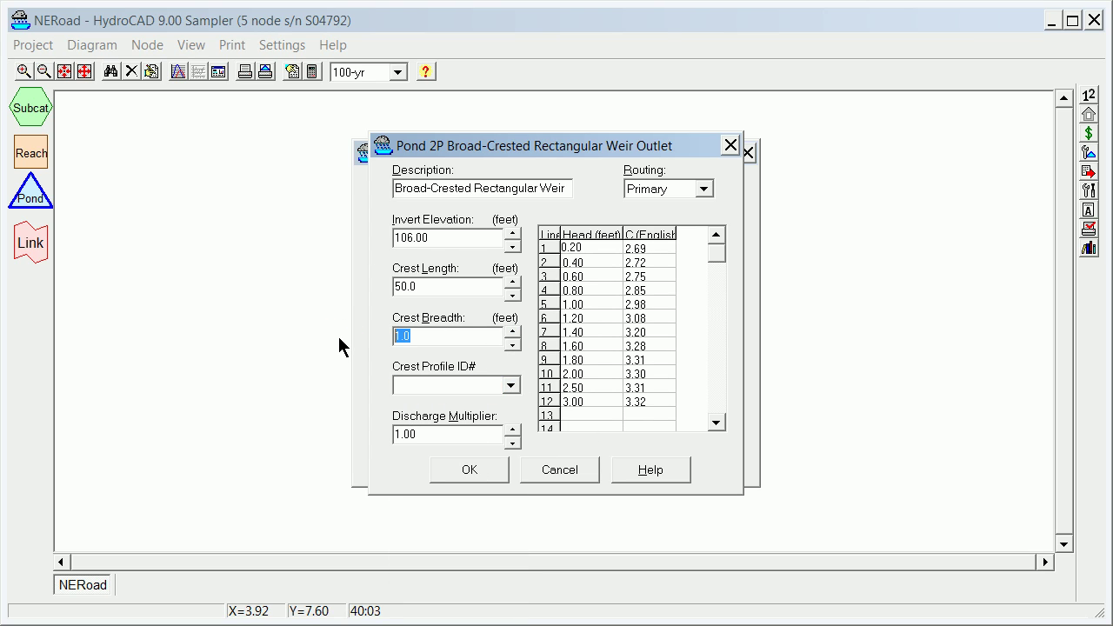
pyautogui.write('4')
pyautogui.press('Tab')
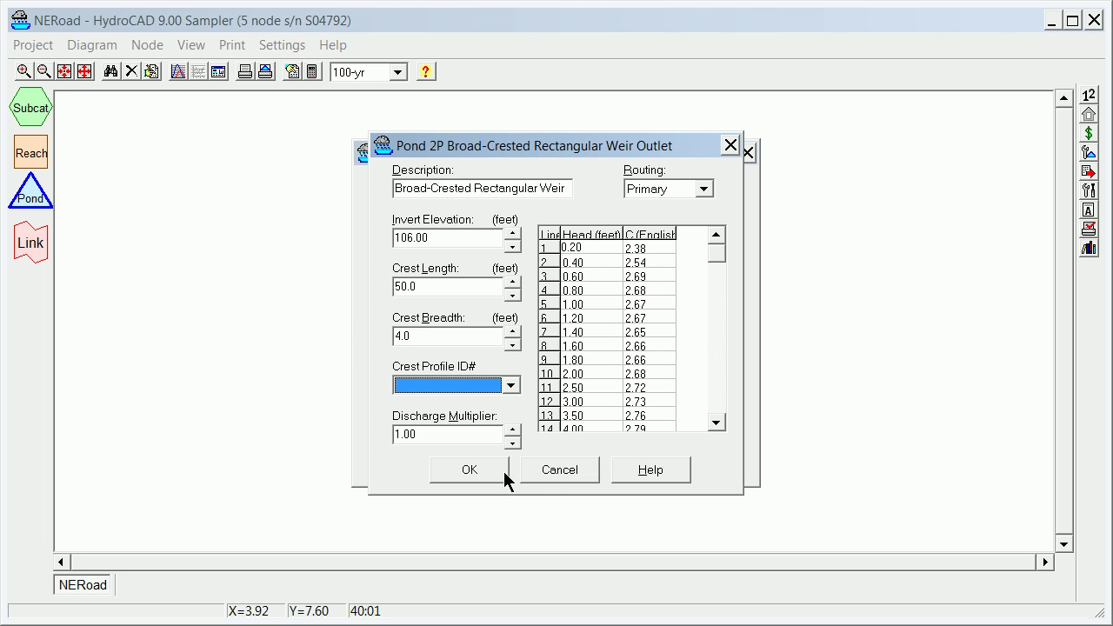
pyautogui.click(461, 472)
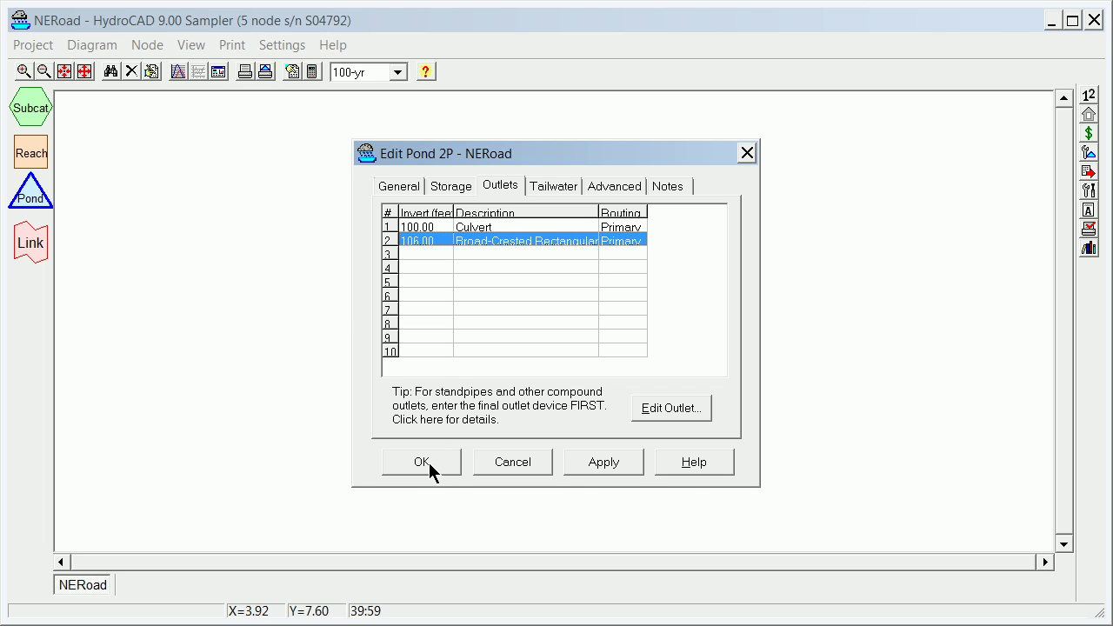
# Close the pond settings and reroute subcatchment 1S (NERoadsag) into pond 2P (Sump_at_Sag)
pyautogui.click(556, 192)
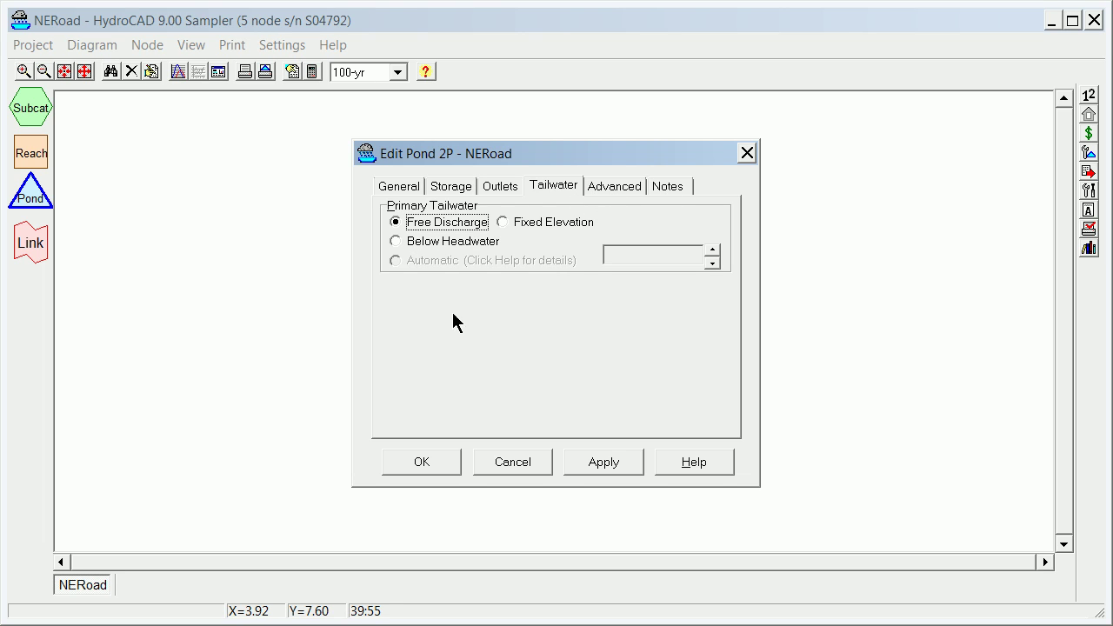
pyautogui.click(422, 462)
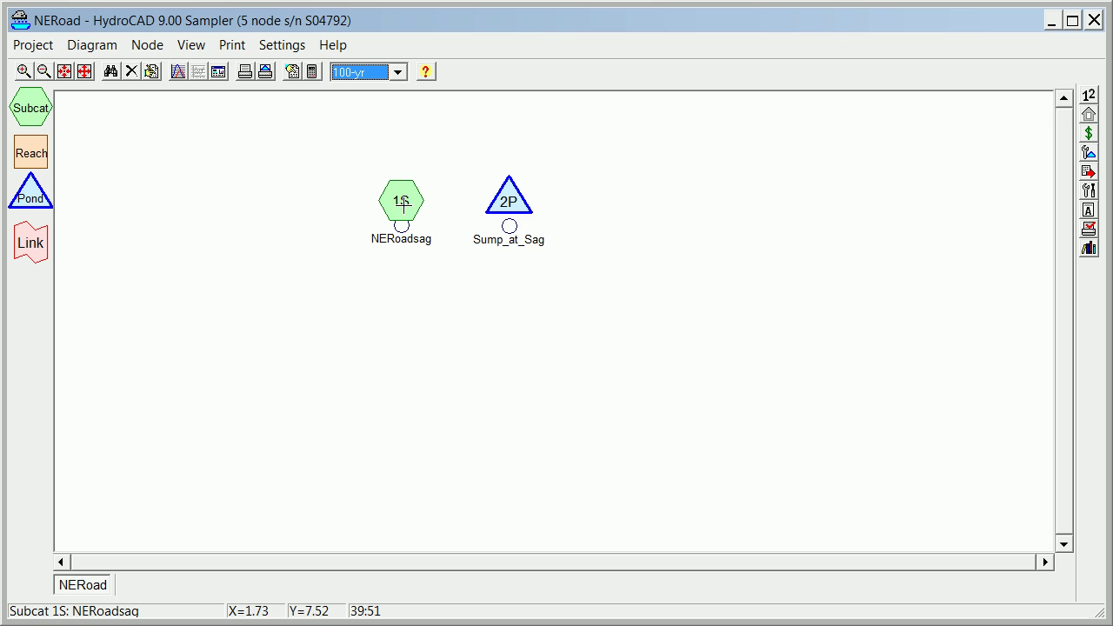
pyautogui.rightClick(403, 204)
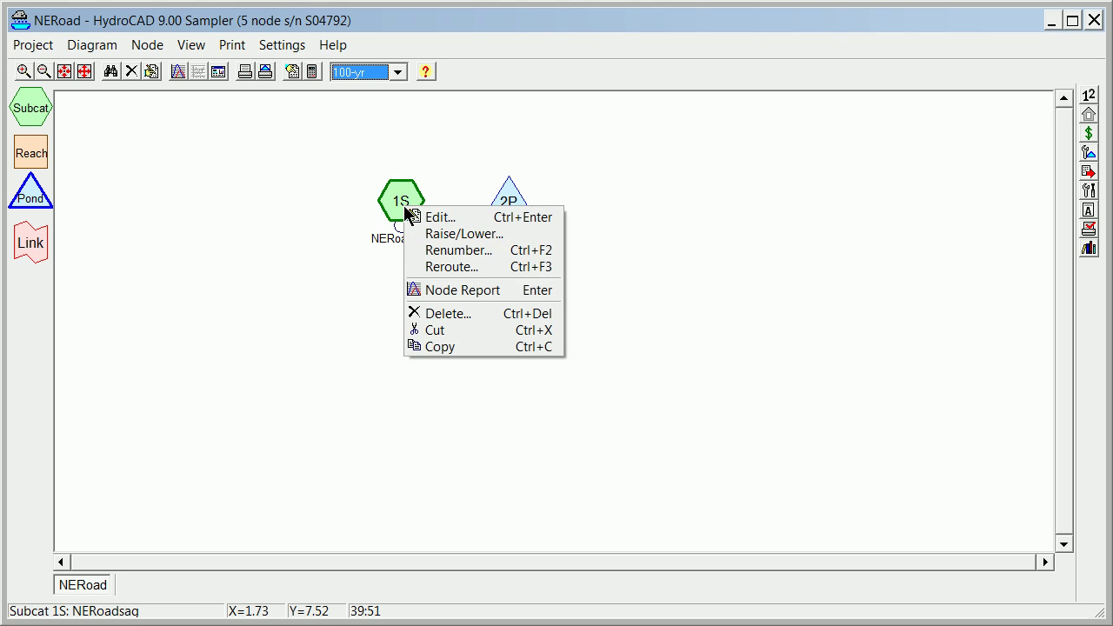
pyautogui.click(452, 267)
pyautogui.click(516, 311)
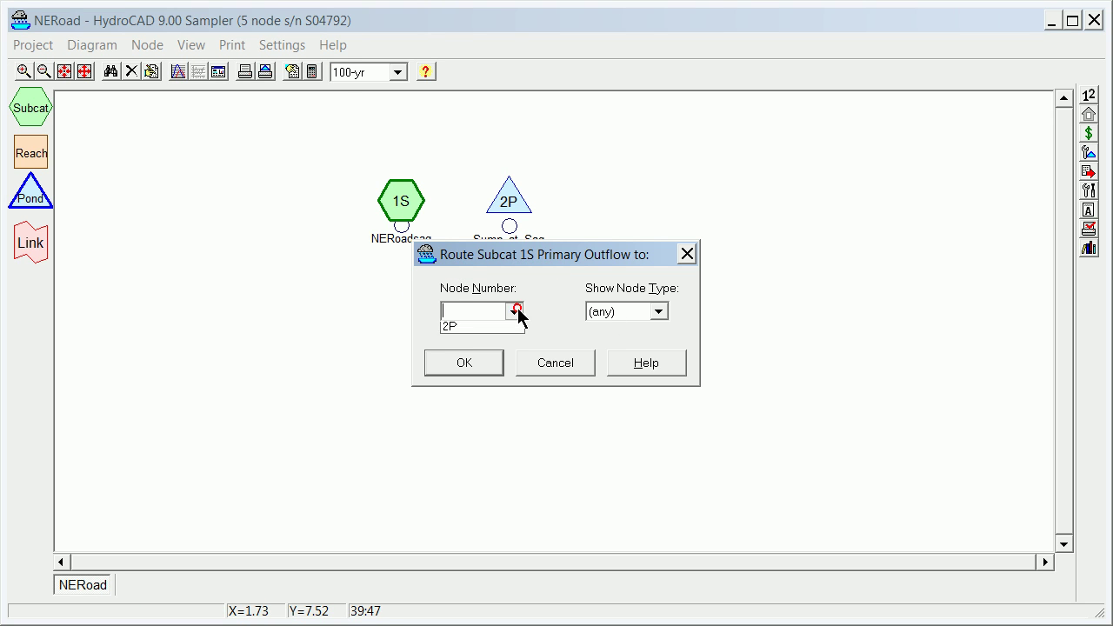
pyautogui.click(479, 327)
pyautogui.click(467, 363)
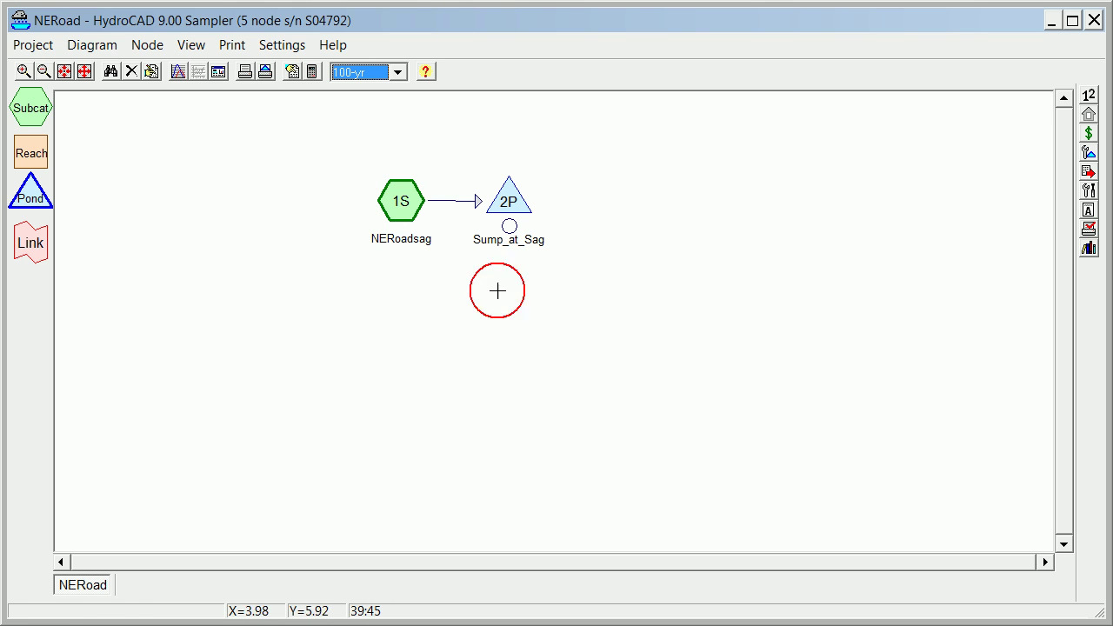
pyautogui.rightClick(509, 201)
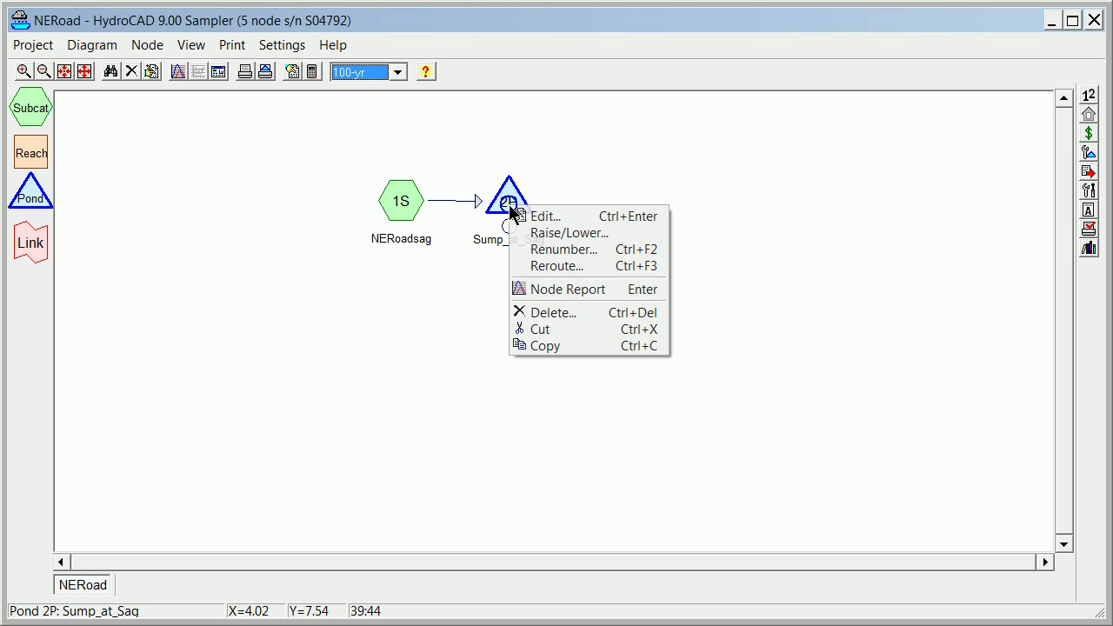
pyautogui.click(557, 290)
pyautogui.click(670, 410)
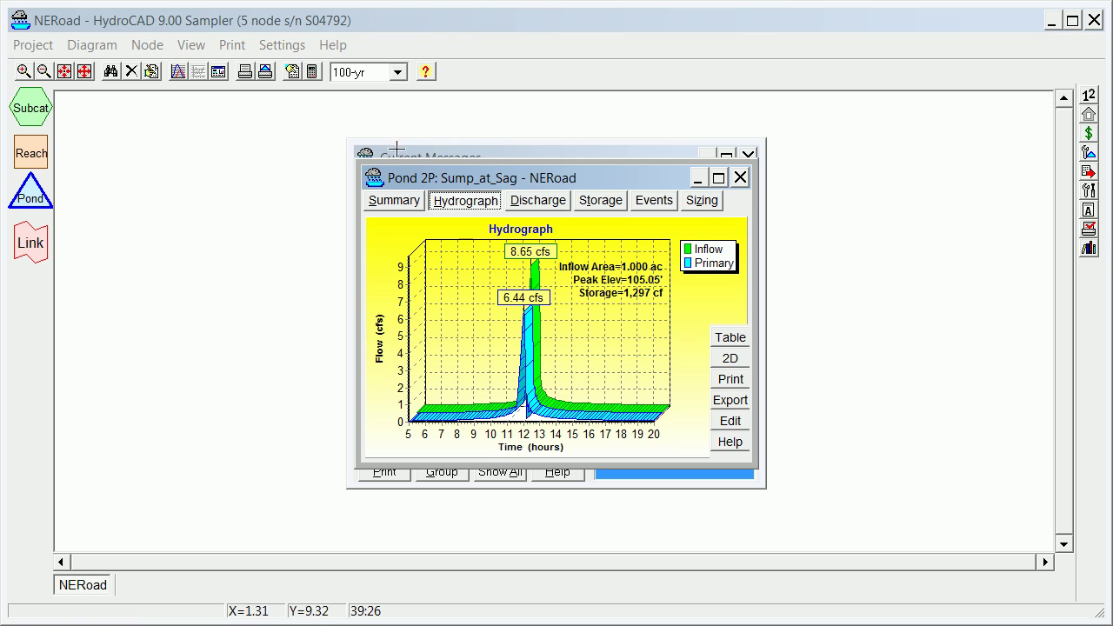
pyautogui.click(740, 179)
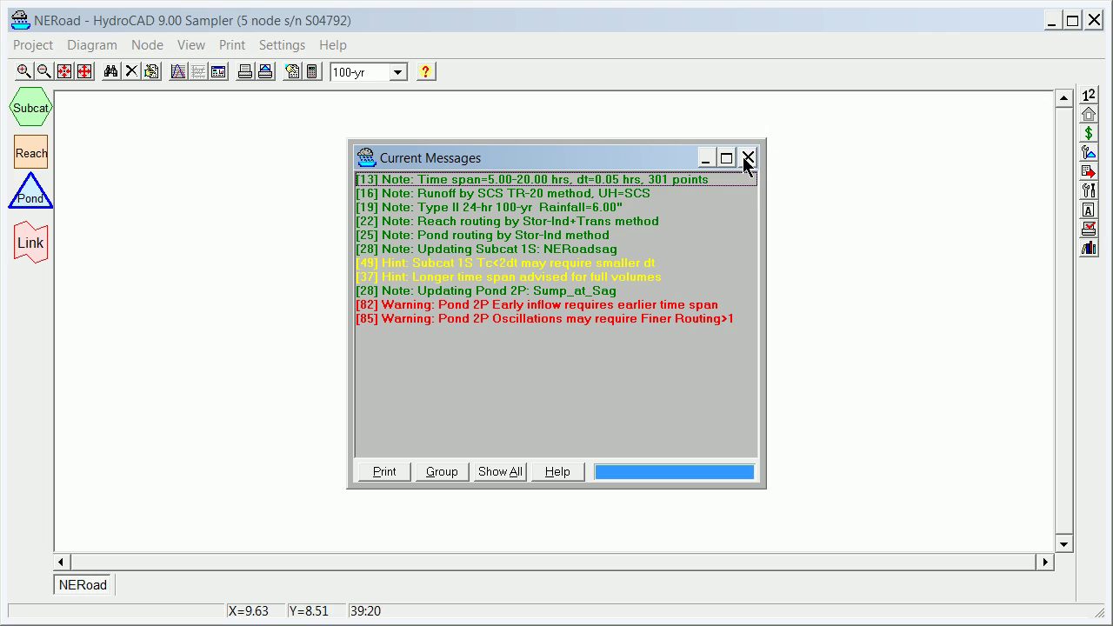
pyautogui.click(747, 159)
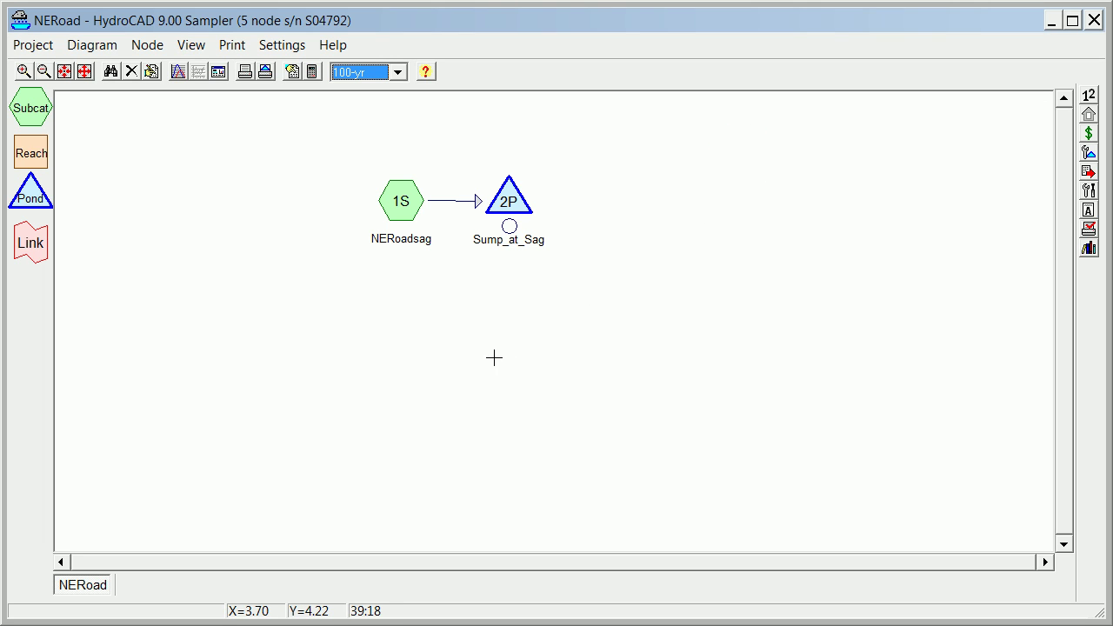